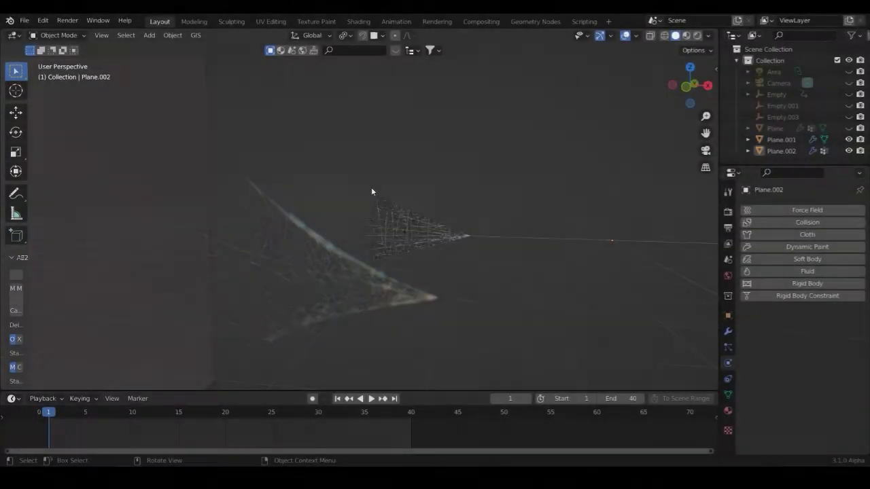
Step: Examine the cone-shaped web and its trailing strand beside the wall plane from several angles and distances
shift+middle_drag(468, 256, 504, 216)
middle_drag(487, 244, 441, 233)
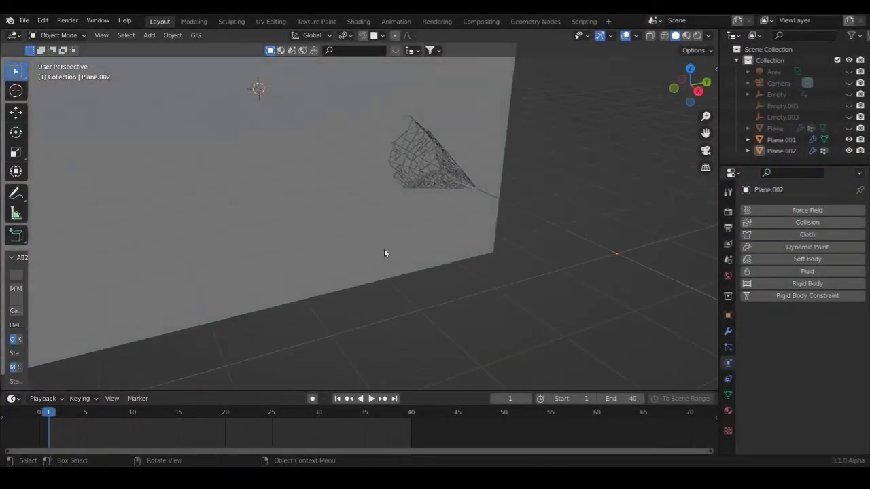
middle_drag(384, 253, 269, 152)
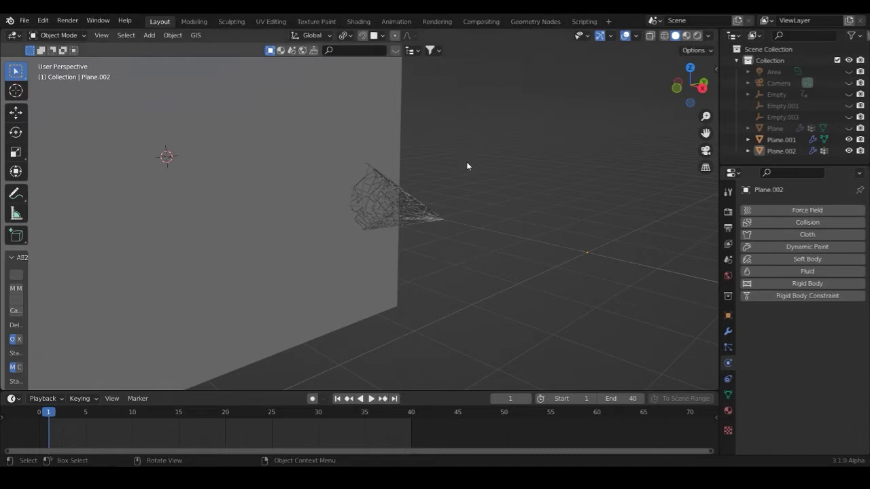
middle_drag(447, 233, 397, 293)
scroll(344, 207, up, 5)
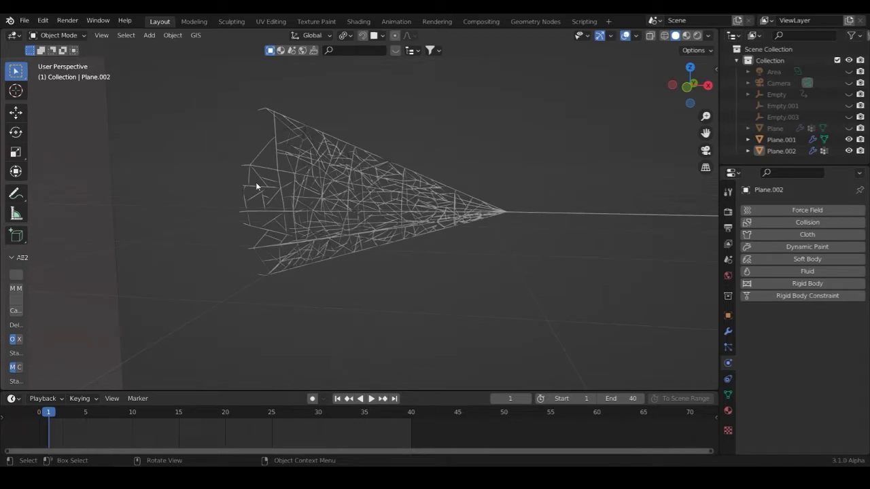
scroll(445, 207, down, 4)
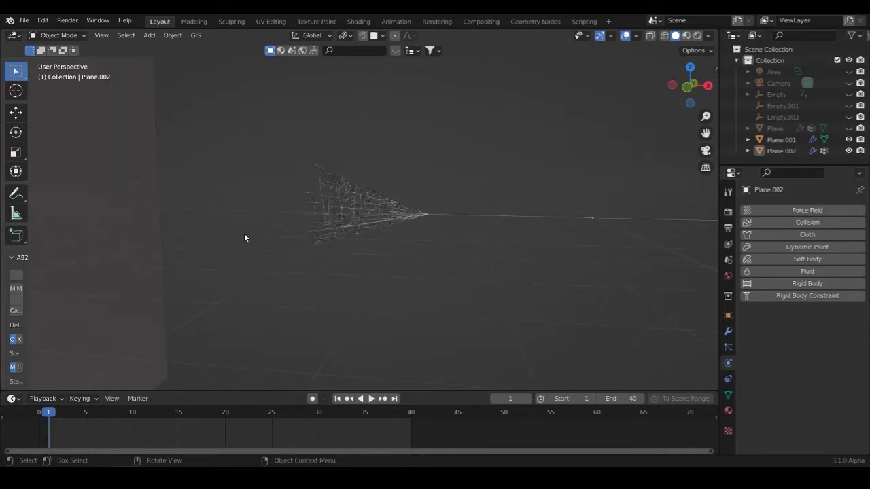
middle_drag(439, 223, 458, 236)
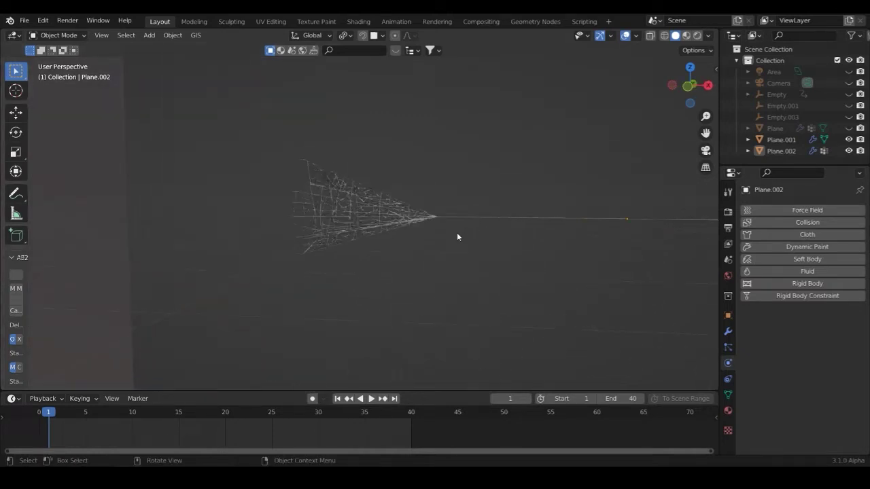
scroll(422, 228, up, 2)
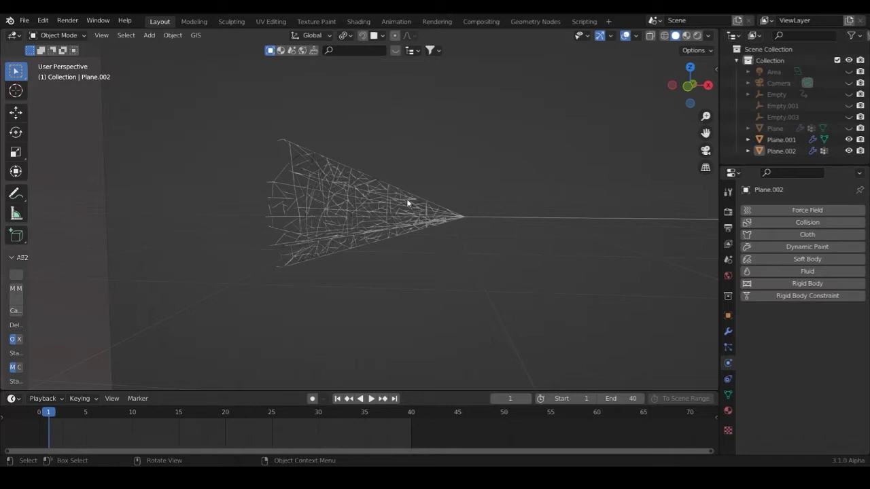
Step: Show the modifiers of the web object Plane.002 and inspect its strands from the opposite side
click(407, 200)
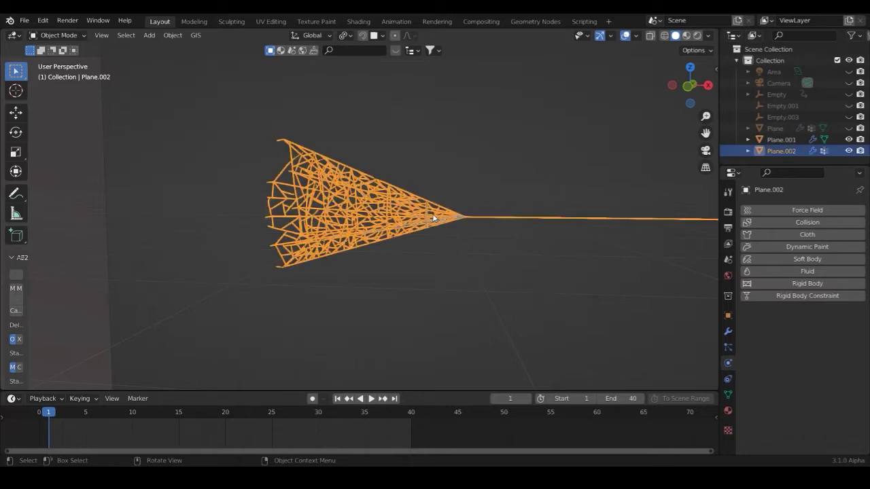
click(729, 332)
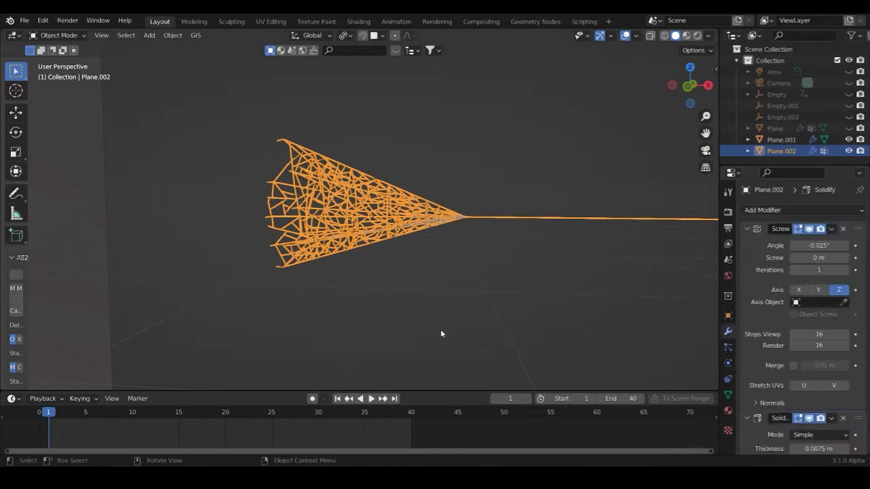
middle_drag(408, 312, 511, 296)
click(510, 296)
middle_drag(417, 265, 372, 176)
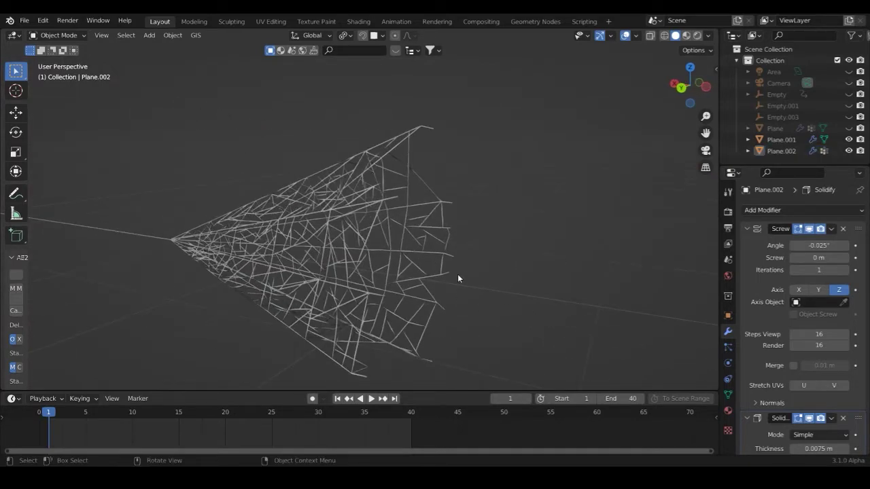
middle_drag(453, 281, 481, 271)
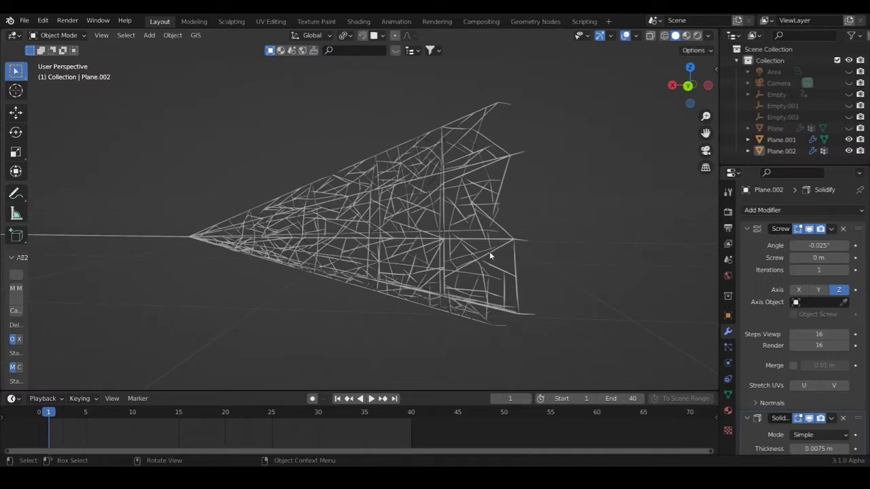
middle_drag(523, 253, 410, 297)
middle_drag(456, 260, 491, 278)
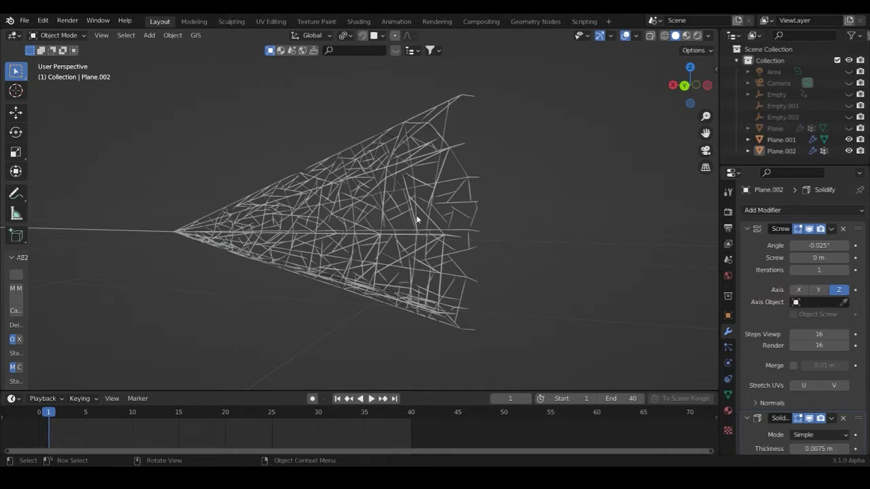
scroll(416, 214, down, 4)
scroll(484, 240, up, 4)
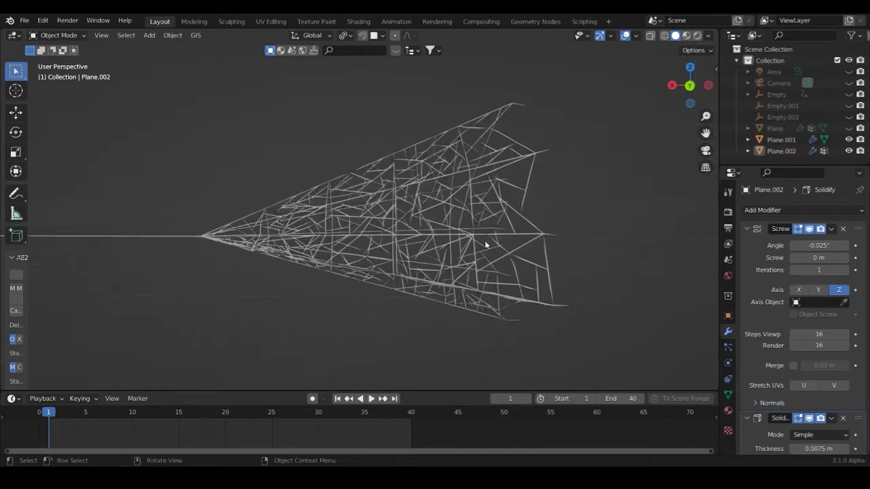
Step: Inspect the web's vertices in Edit Mode along the trailing strand and the cone, and return to Object Mode
click(362, 274)
key(Tab)
scroll(361, 275, up, 5)
shift+middle_drag(136, 299, 341, 274)
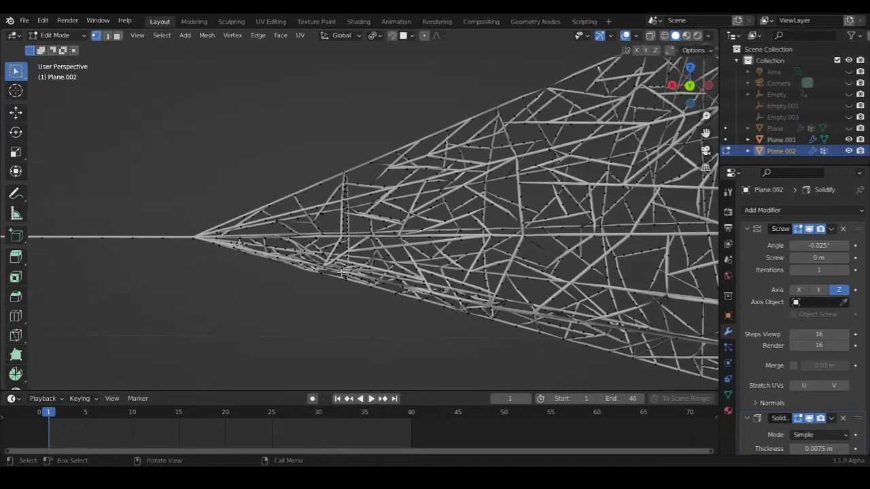
shift+middle_drag(157, 241, 392, 263)
scroll(392, 263, down, 5)
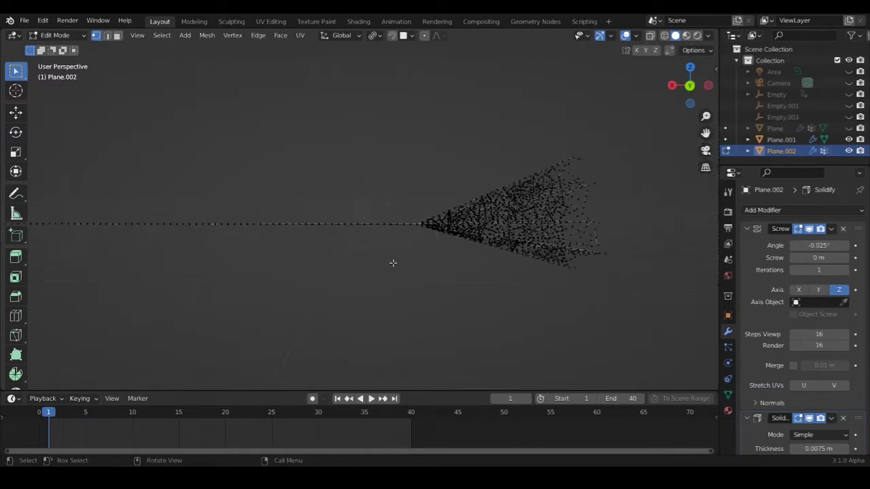
scroll(411, 258, up, 5)
shift+middle_drag(562, 215, 238, 265)
scroll(319, 271, up, 8)
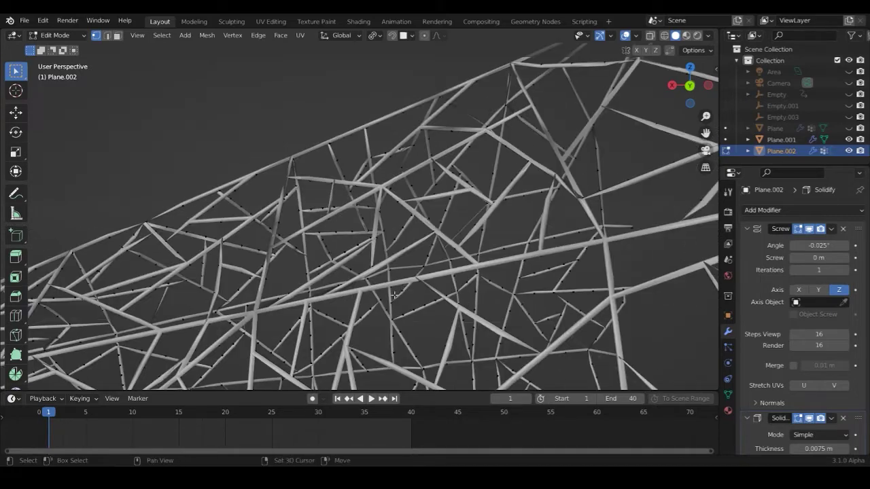
scroll(462, 212, down, 2)
scroll(390, 282, down, 6)
key(Tab)
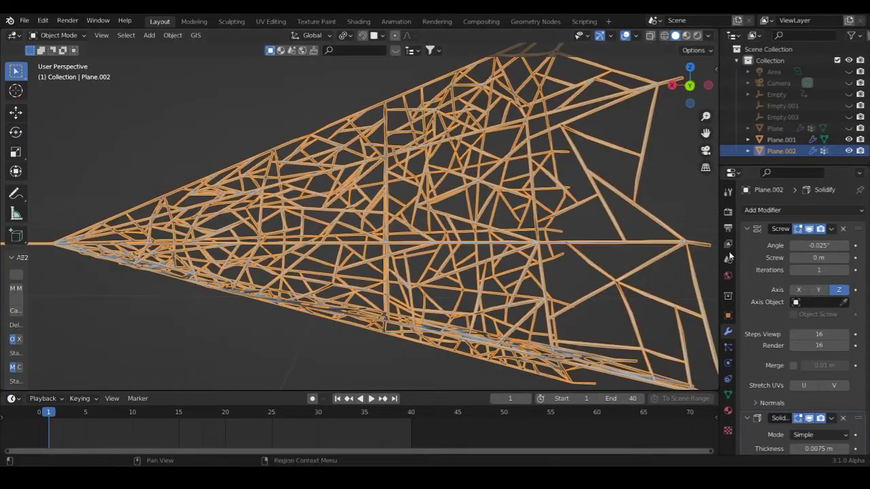
Step: Review the web's Screw and Solidify modifier settings and view the cone from the other side
click(756, 239)
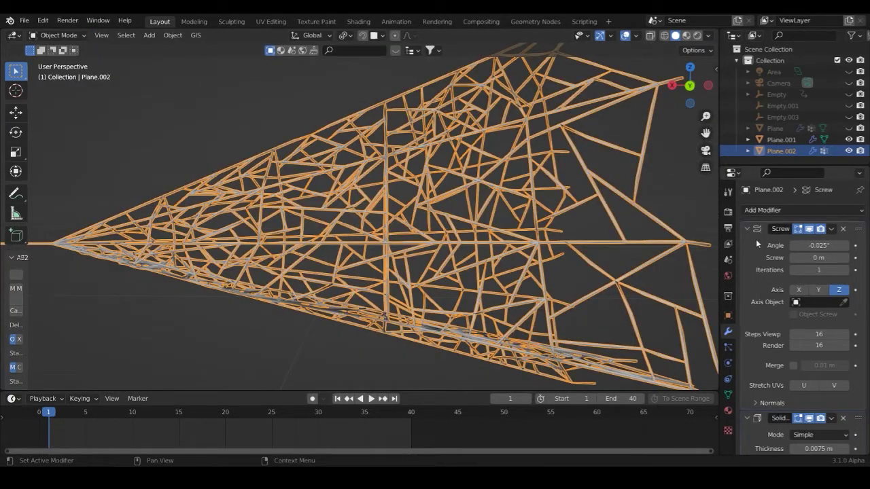
click(259, 355)
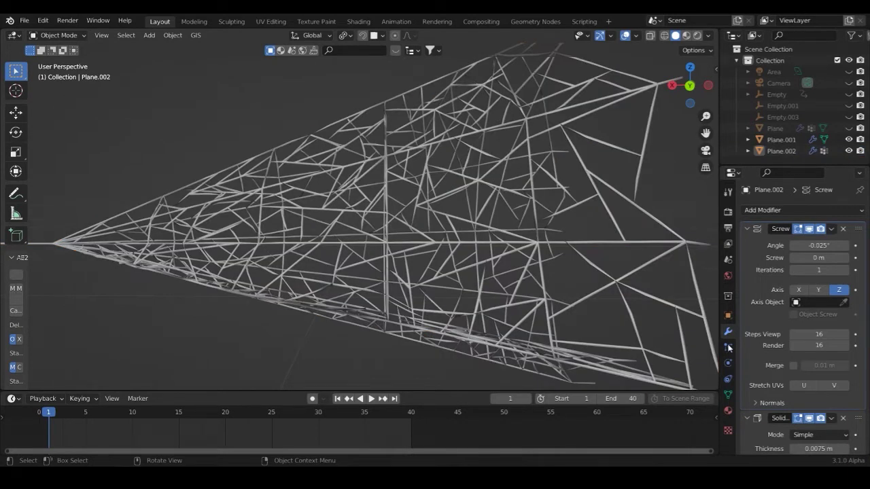
scroll(782, 349, down, 4)
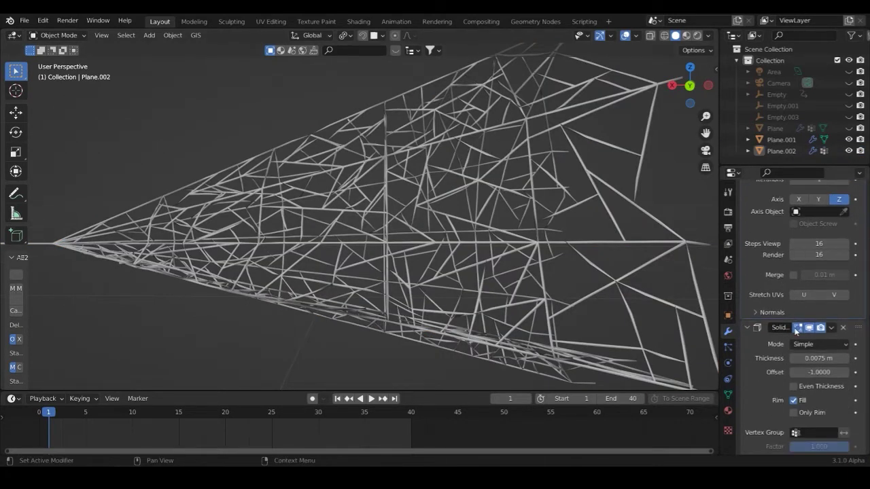
scroll(476, 250, down, 6)
scroll(432, 272, up, 8)
middle_drag(432, 269, 670, 269)
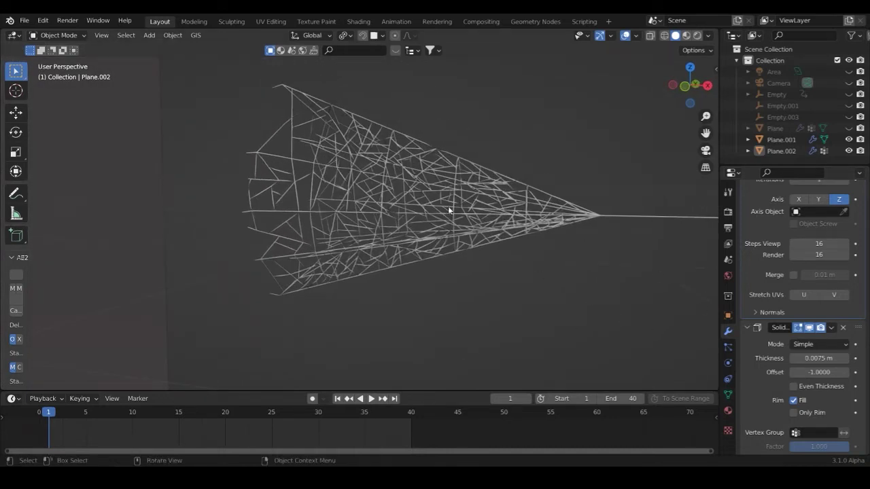
Step: Check the web's mesh in Edit Mode, return to Object Mode and examine the cone together with its long trailing strand
click(488, 216)
key(Tab)
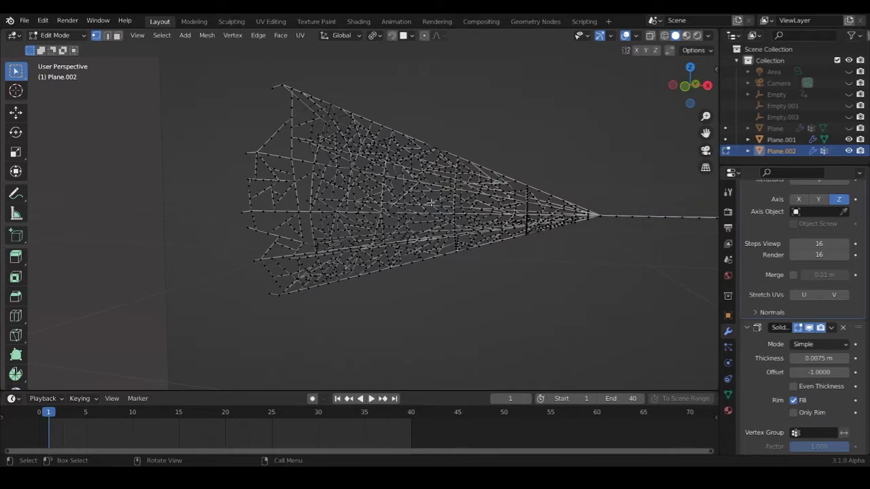
key(Tab)
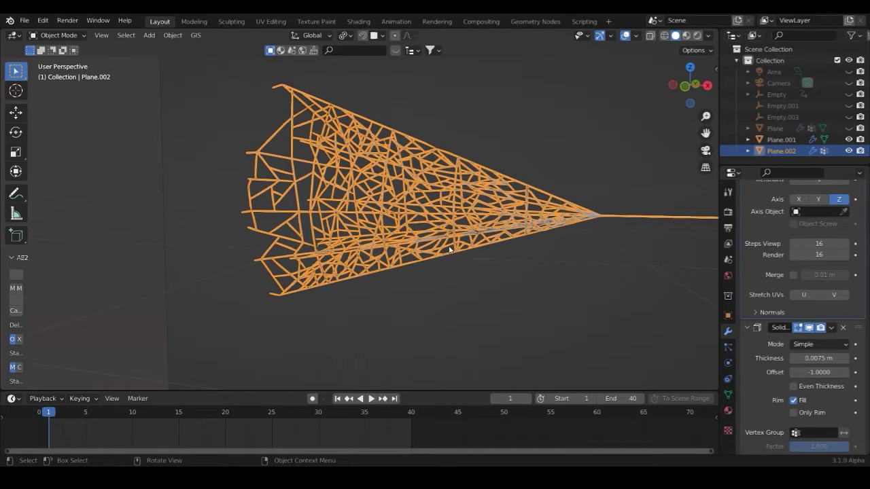
click(535, 277)
scroll(545, 273, down, 5)
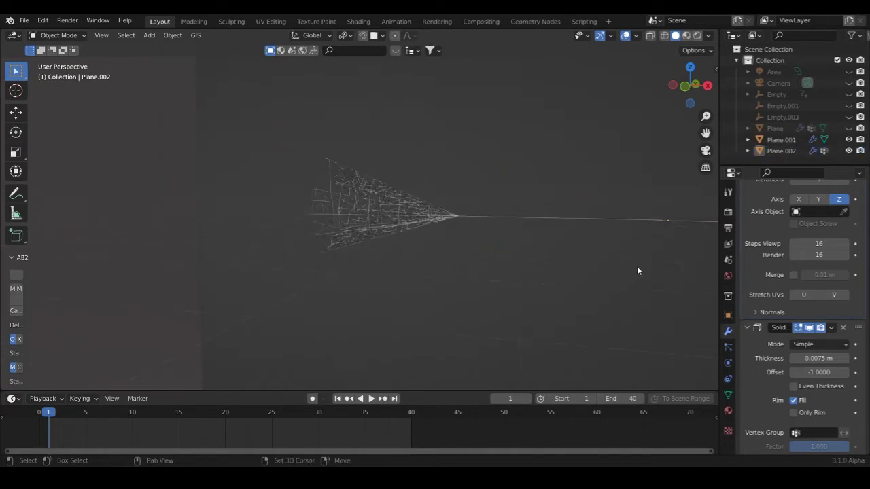
shift+middle_drag(636, 267, 589, 263)
scroll(589, 266, down, 5)
shift+middle_drag(659, 268, 612, 269)
scroll(577, 286, up, 5)
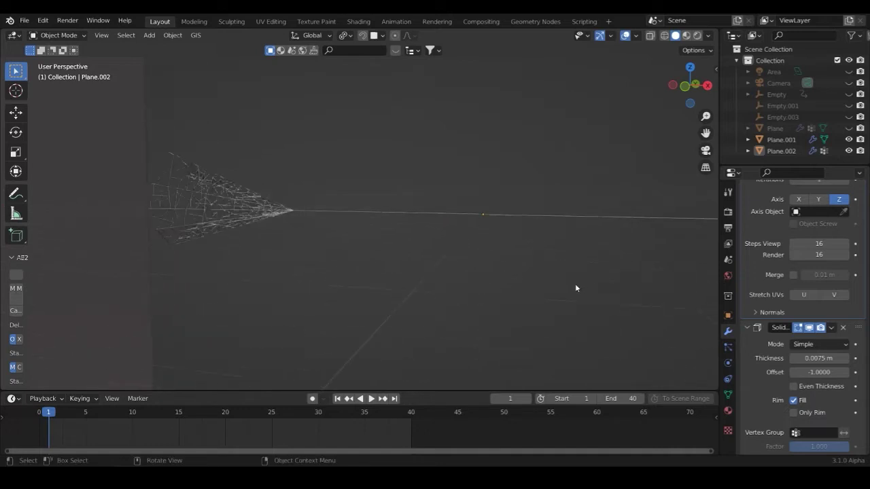
shift+middle_drag(269, 247, 440, 265)
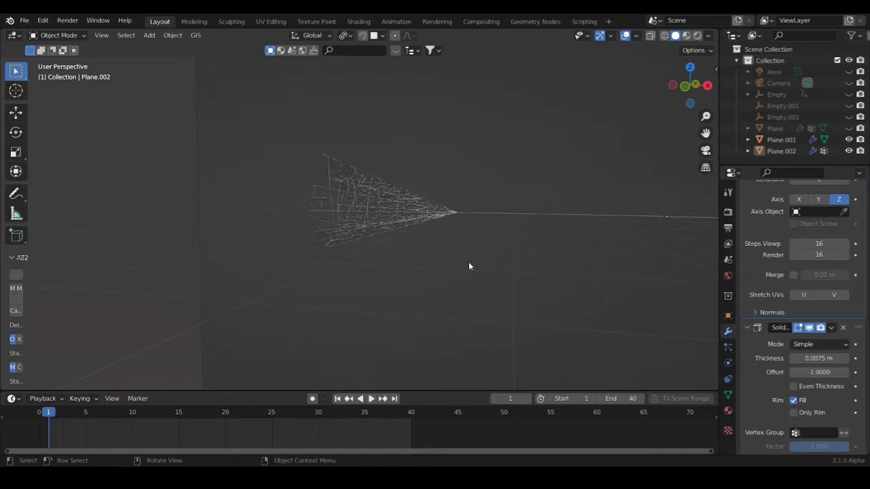
Step: Open the web mesh Plane.002 for vertex editing in the front orthographic view, close to the wide end of the cone
click(430, 213)
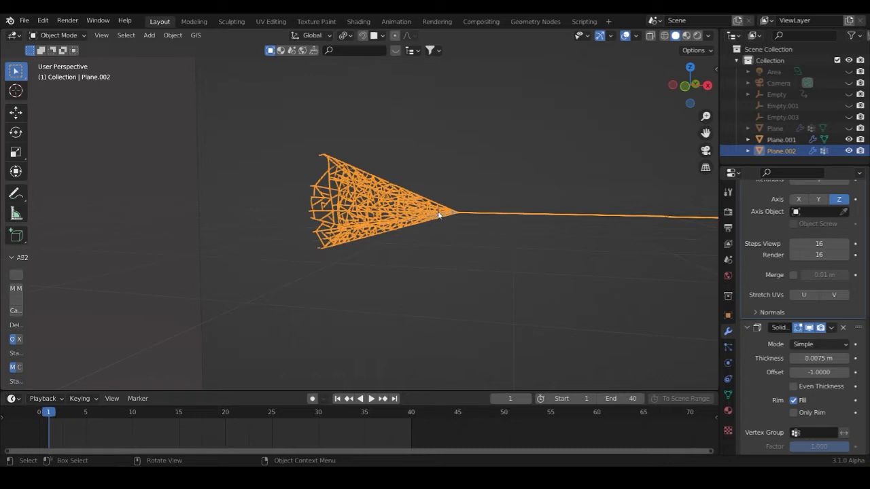
key(Tab)
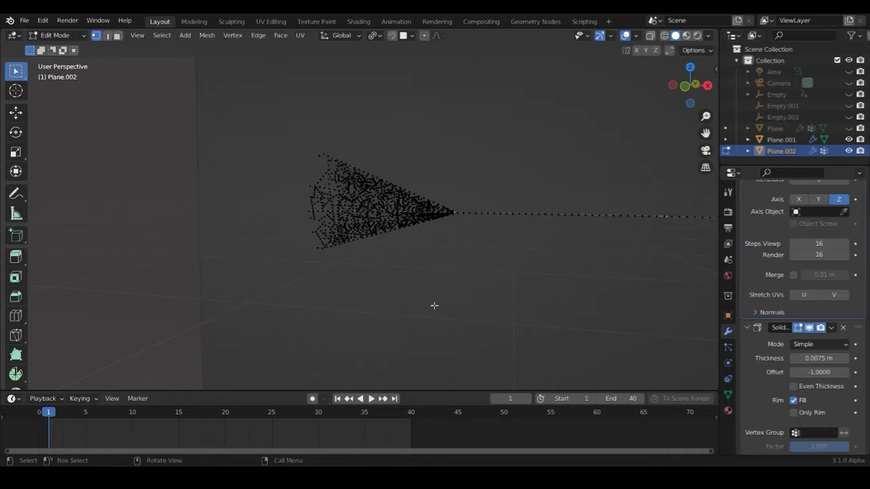
click(691, 89)
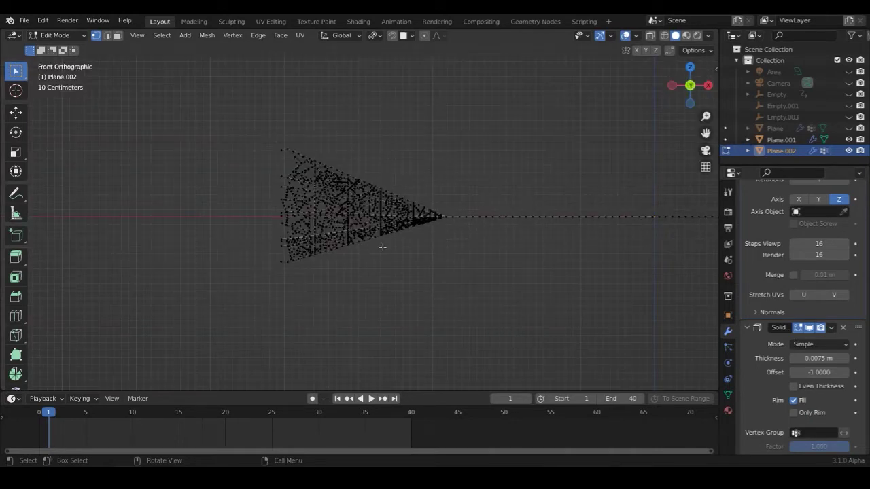
scroll(387, 241, up, 4)
scroll(400, 224, up, 2)
scroll(408, 210, up, 6)
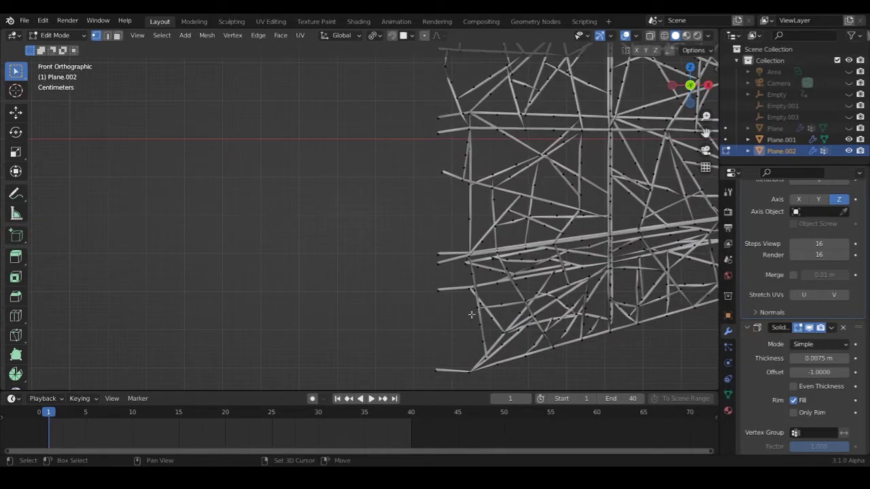
Step: Select the end vertices of all the loose strands along the wide edge of the web cone
click(429, 248)
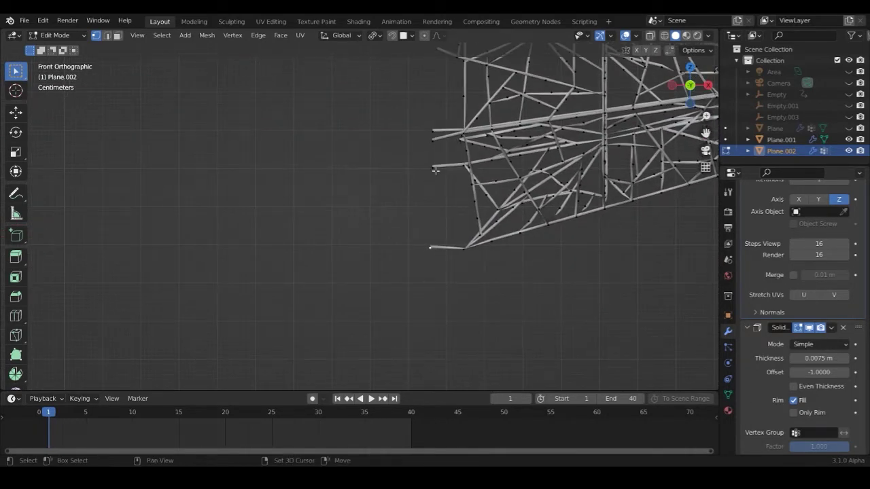
shift+middle_drag(435, 129, 434, 267)
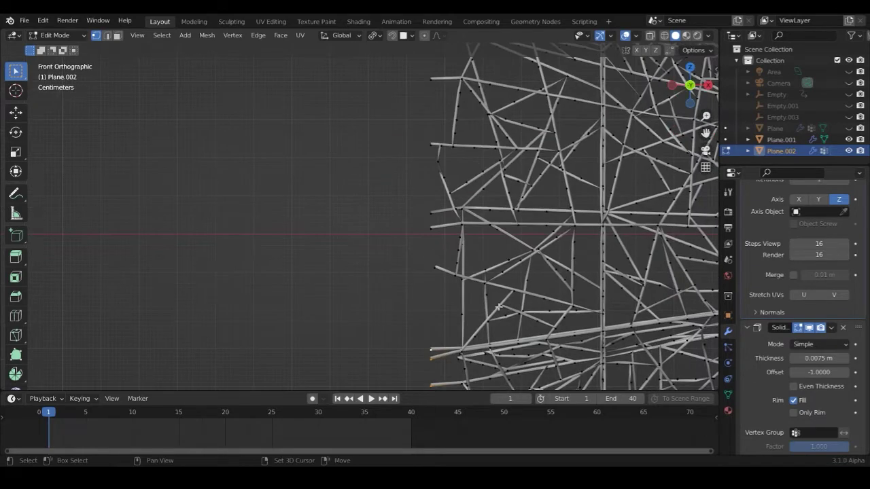
shift+click(434, 267)
shift+click(433, 229)
shift+click(431, 213)
shift+middle_drag(450, 135, 466, 234)
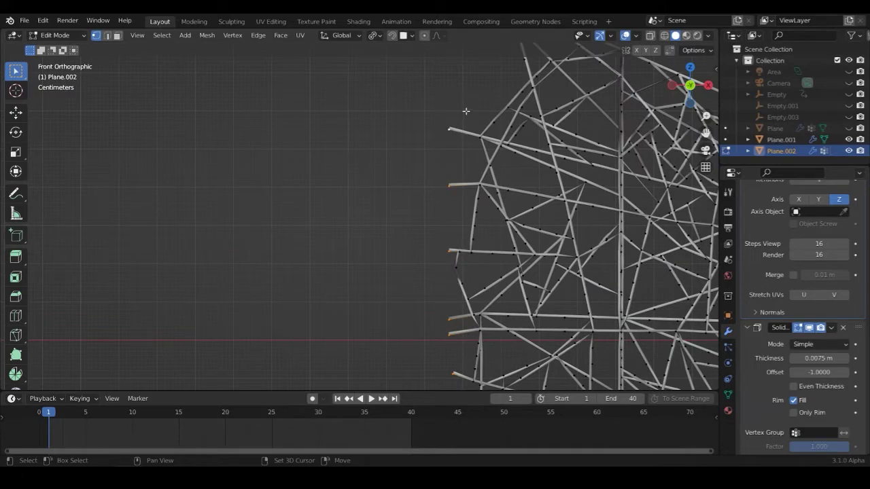
shift+middle_drag(467, 111, 482, 300)
scroll(478, 268, down, 8)
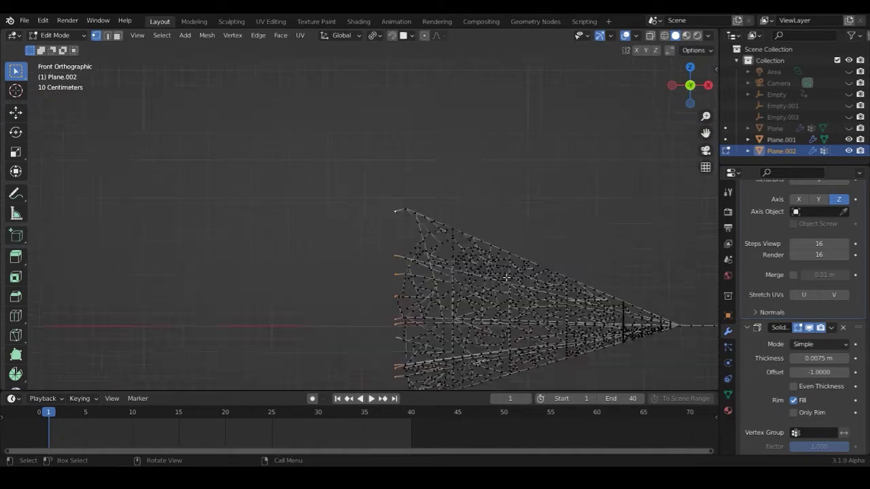
Step: Hook the selected strand-end vertices at the cone's wide edge to a new object
shift+middle_drag(625, 327, 674, 249)
scroll(488, 258, up, 4)
key(ctrl)
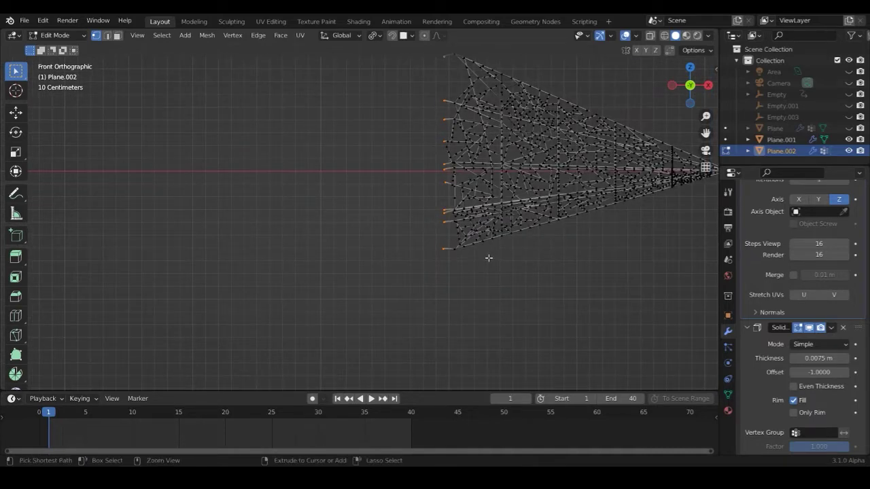
key(ctrl+h)
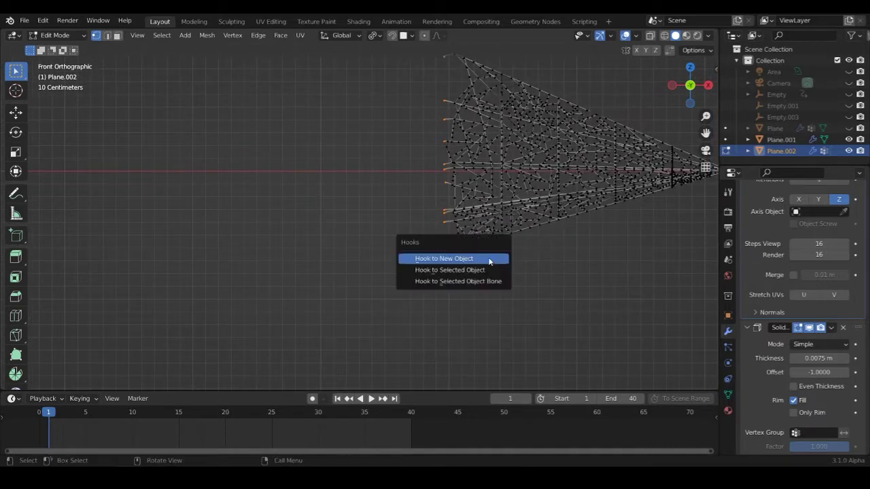
click(488, 259)
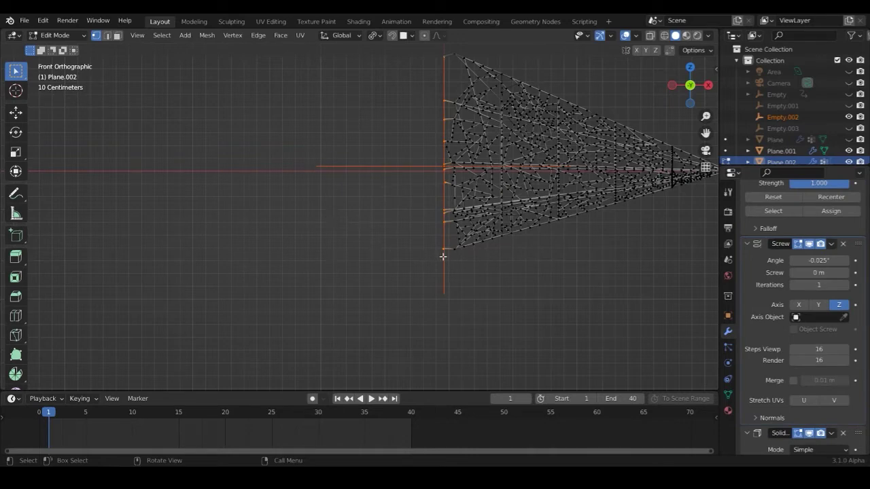
Step: Select the last vertex at the far end of the web's long trailing strand
shift+middle_drag(491, 221, 200, 231)
shift+middle_drag(464, 222, 28, 173)
shift+middle_drag(582, 154, 219, 158)
scroll(380, 169, up, 1)
shift+middle_drag(443, 171, 489, 230)
scroll(426, 194, up, 3)
shift+middle_drag(412, 161, 406, 210)
scroll(428, 199, up, 3)
shift+middle_drag(450, 187, 357, 241)
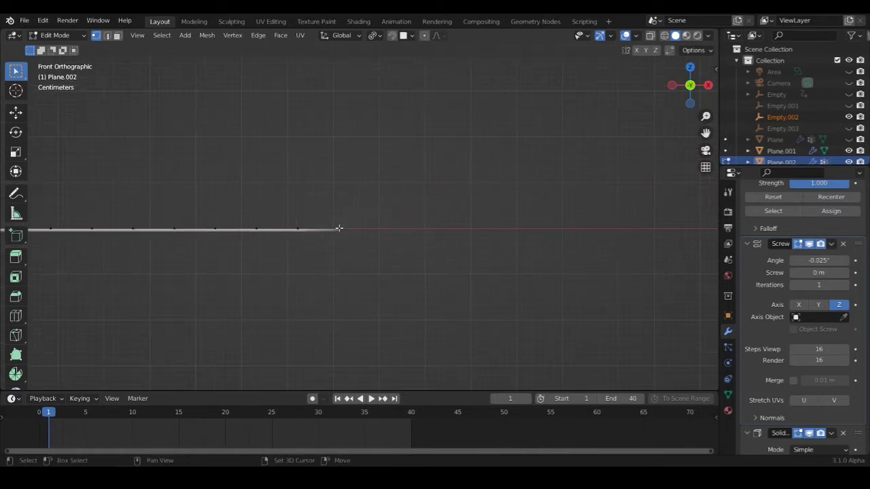
Step: Remove both existing vertex groups from the Plane.002 mesh and add a new vertex group
click(727, 395)
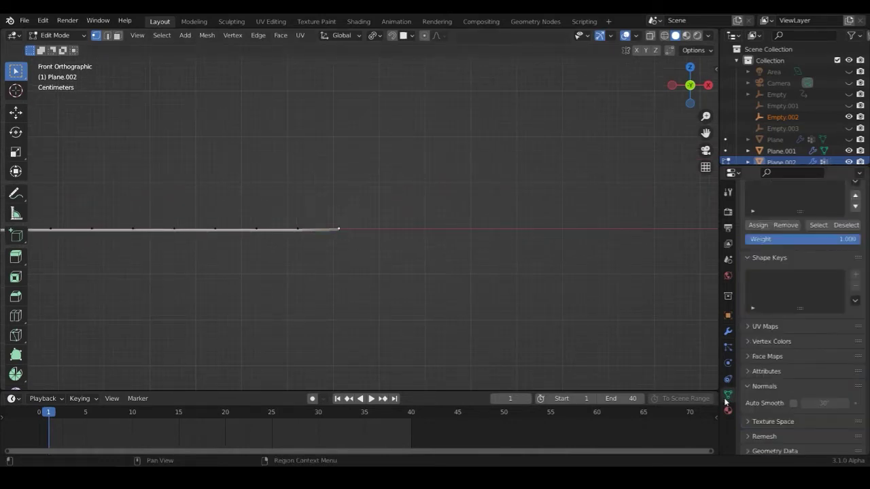
scroll(781, 299, up, 3)
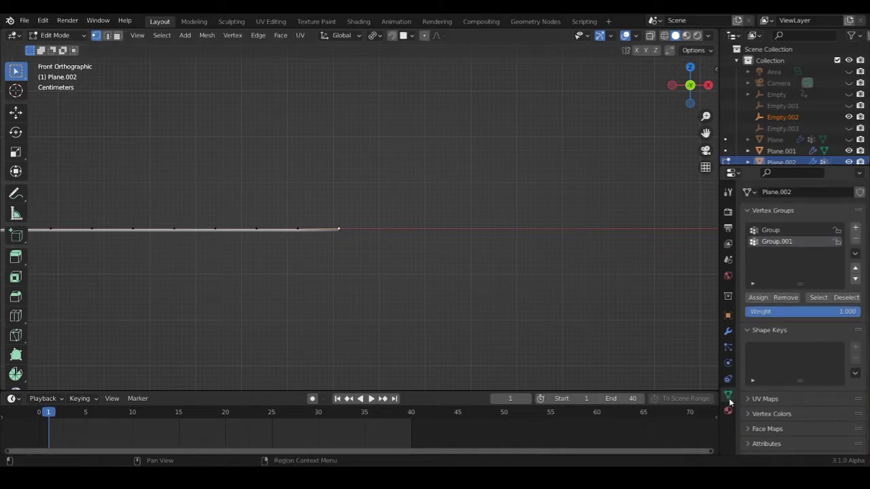
click(855, 239)
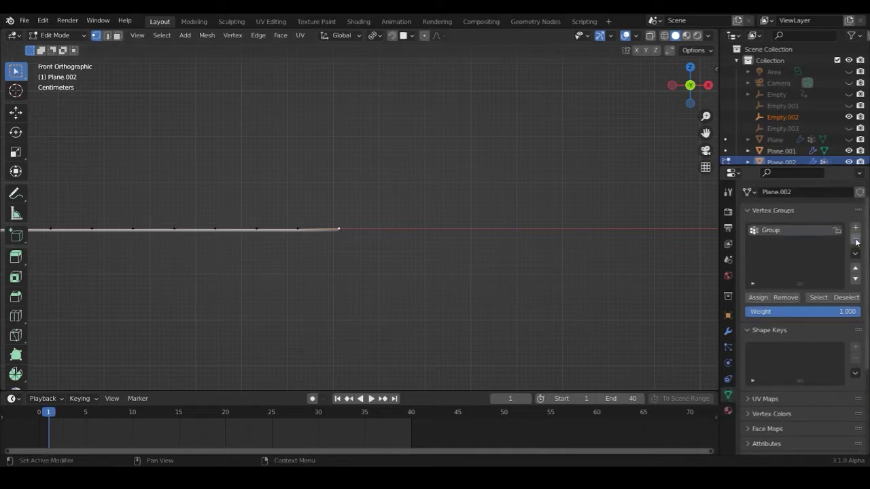
click(856, 239)
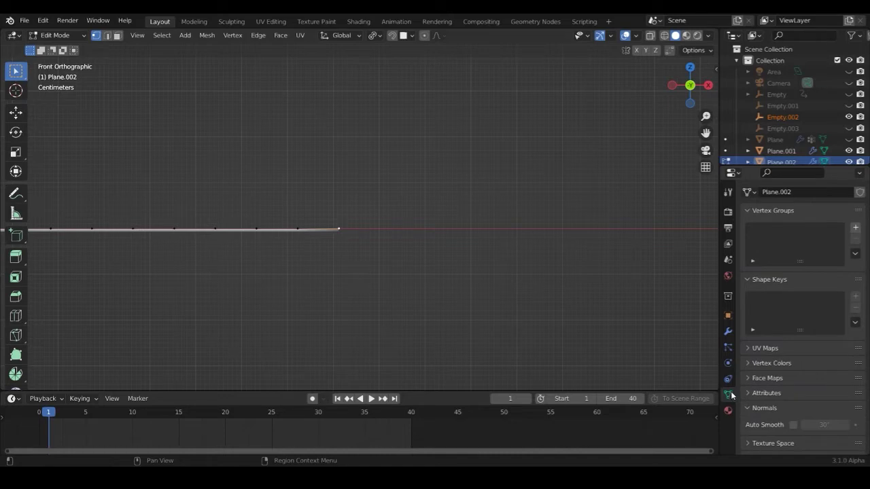
click(855, 229)
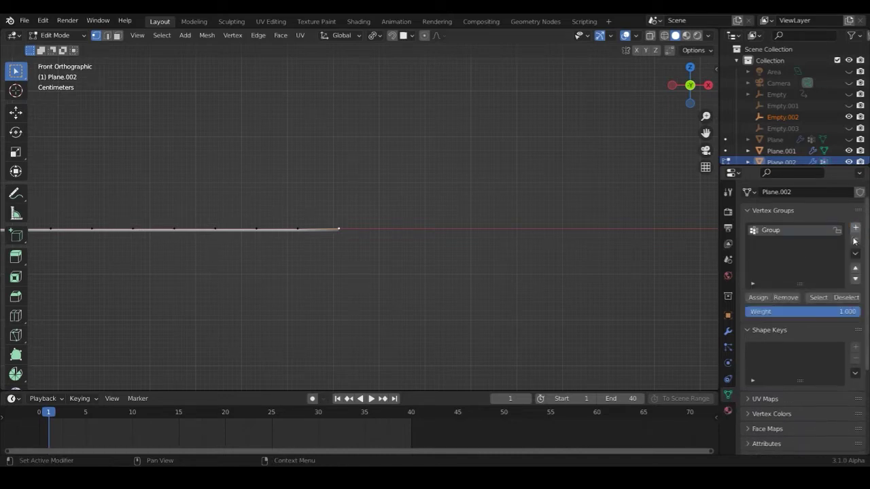
Step: Hook the trailing strand's end vertex to a new object and return to Object Mode
scroll(406, 301, down, 11)
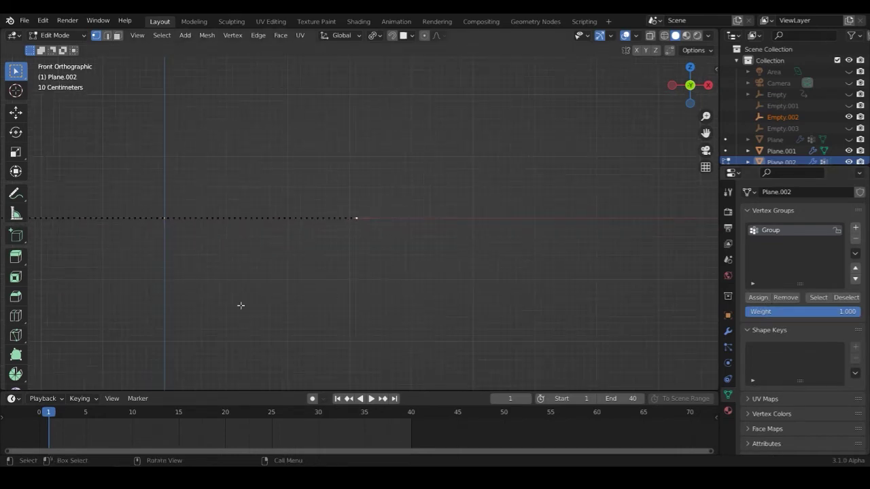
shift+middle_drag(151, 224, 507, 223)
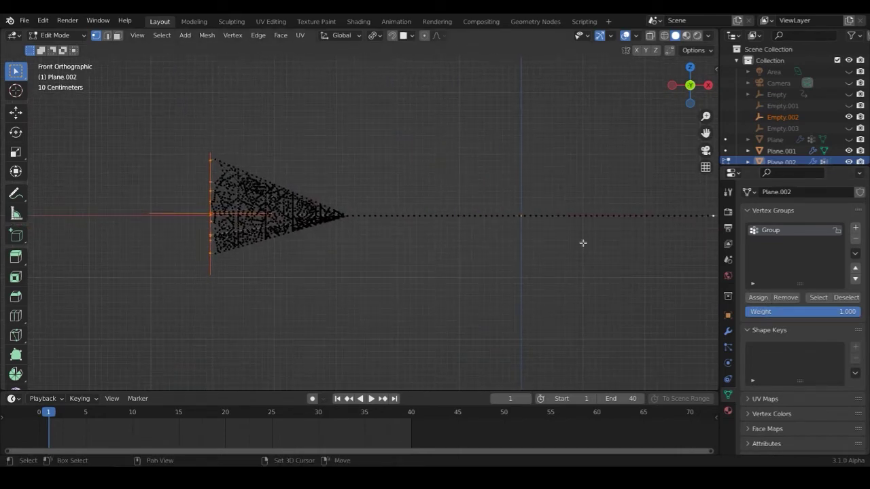
shift+middle_drag(582, 242, 455, 208)
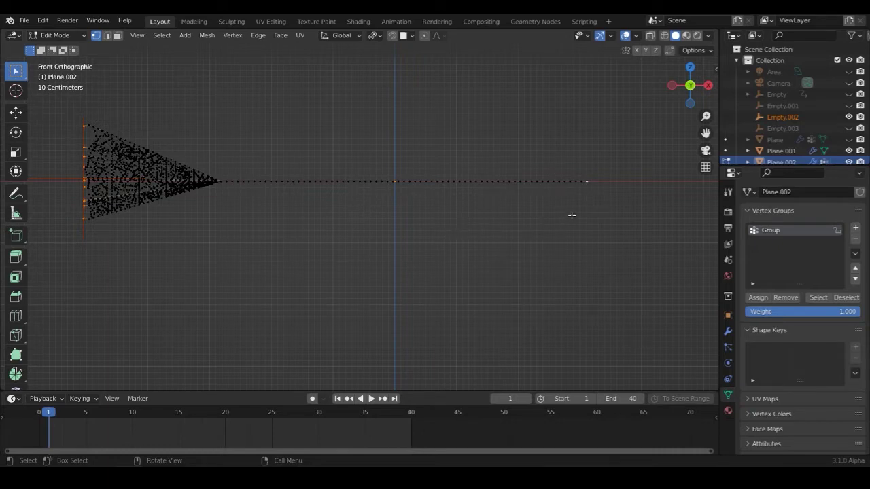
scroll(605, 166, up, 3)
shift+middle_drag(605, 166, 355, 212)
scroll(575, 215, up, 4)
shift+middle_drag(607, 221, 487, 210)
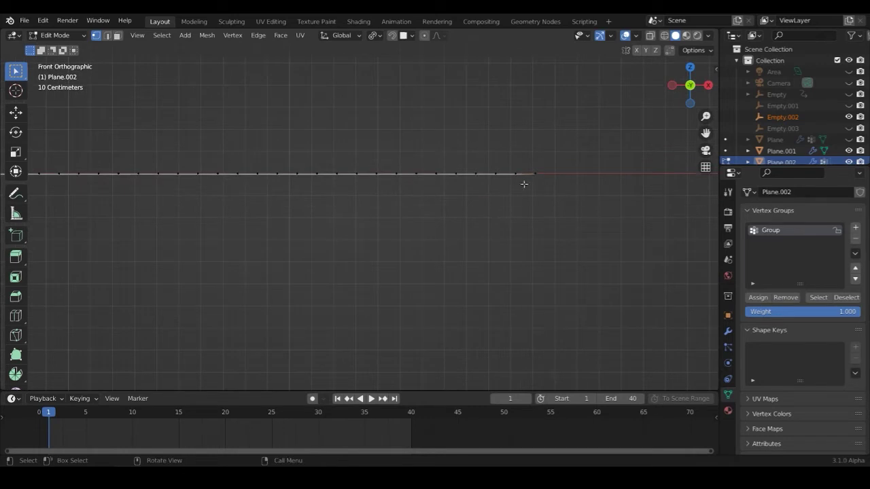
key(ctrl+h)
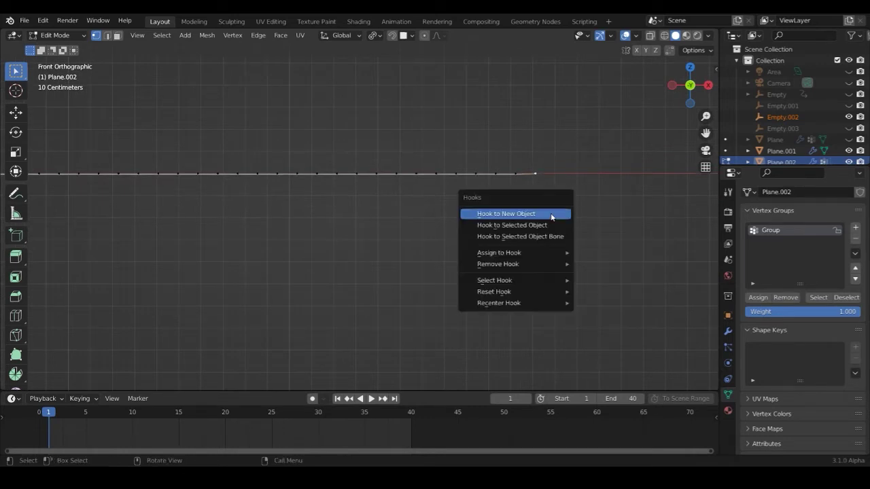
click(550, 212)
scroll(508, 250, down, 8)
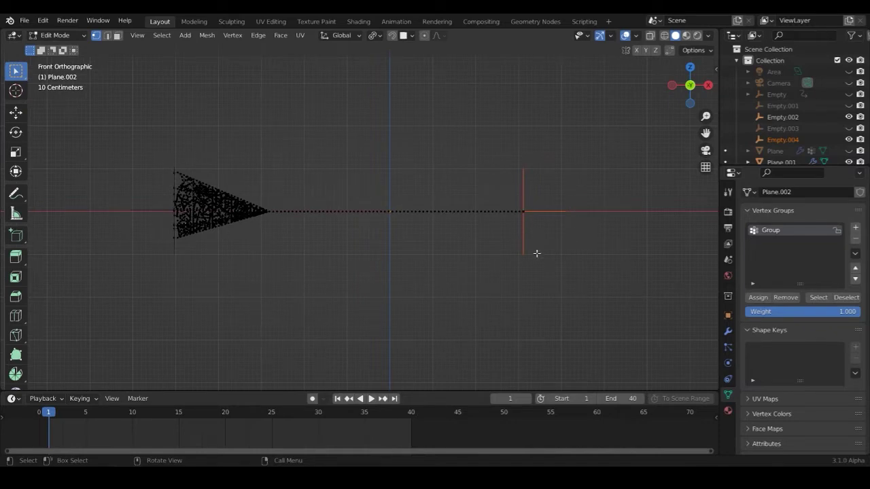
key(Tab)
Step: Select the hook empty Empty.002 at the wide end of the web cone
middle_drag(421, 257, 408, 267)
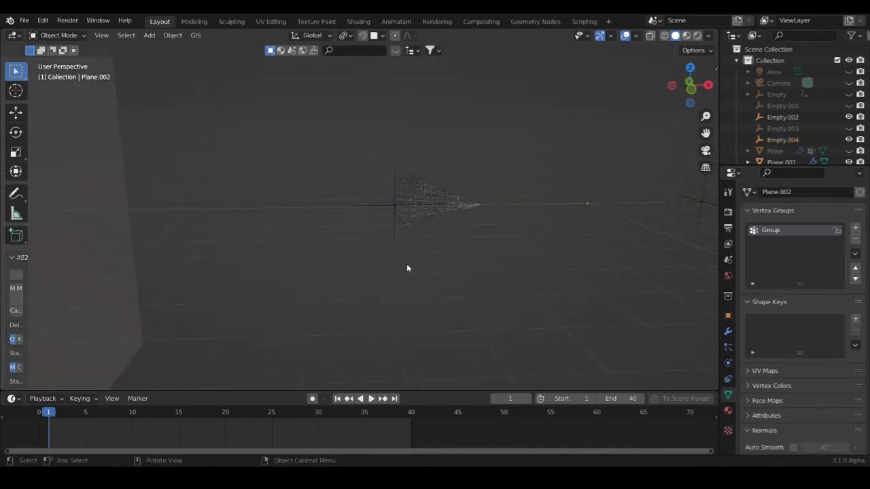
middle_drag(646, 229, 258, 210)
click(271, 222)
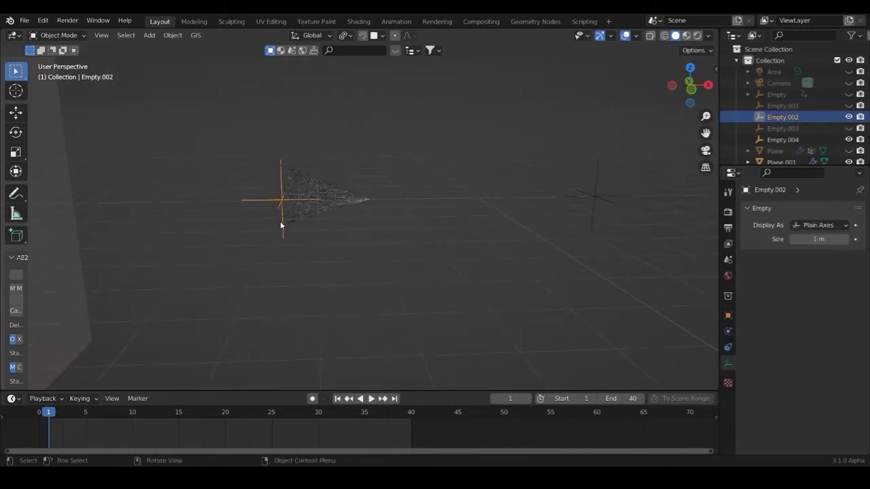
Step: Try moving the wide-end hook empty to test how the strand ends follow it, and cancel the moves
key(g)
right_click(176, 211)
shift+middle_drag(285, 214, 477, 220)
scroll(477, 220, up, 4)
shift+middle_drag(534, 197, 371, 183)
key(g)
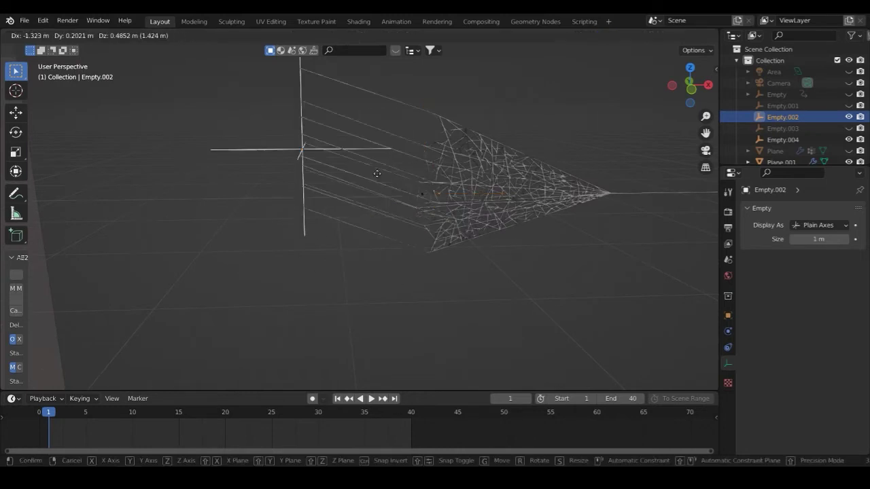
right_click(317, 199)
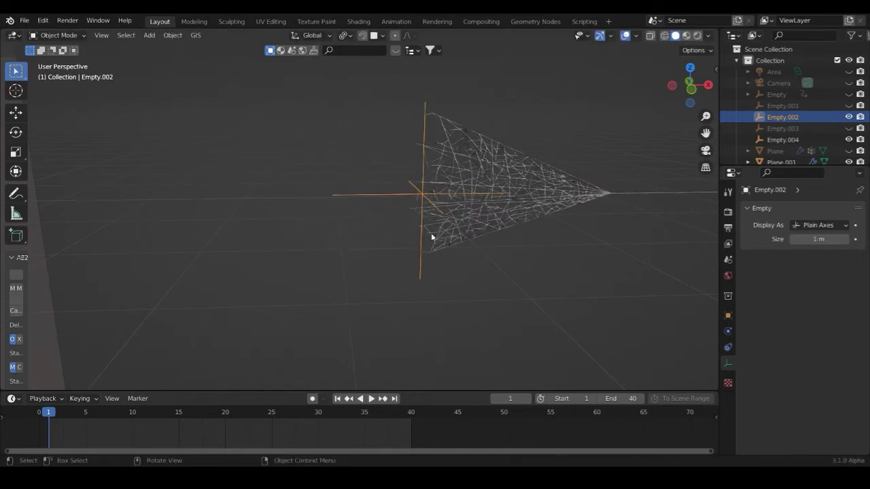
Step: Turn on snapping for moving the hook empty, with both the wall and the web cone in view
scroll(430, 233, down, 2)
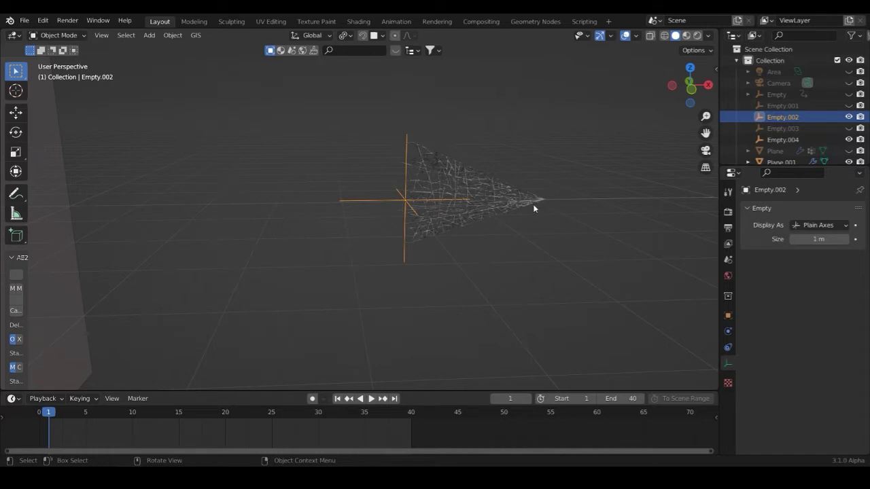
scroll(534, 208, down, 5)
middle_drag(519, 217, 517, 298)
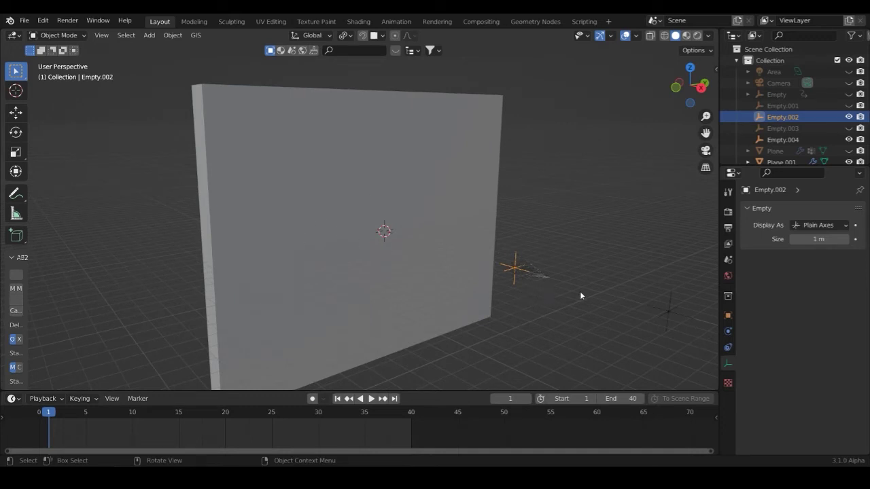
middle_drag(437, 274, 533, 267)
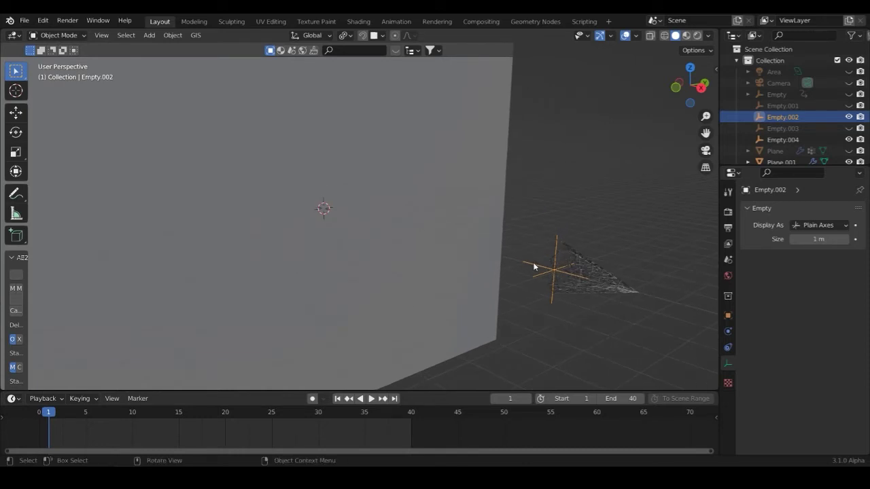
click(362, 36)
Step: Try moving the hook empty -11.807 m along the X axis onto the wall, and undo the move
key(g)
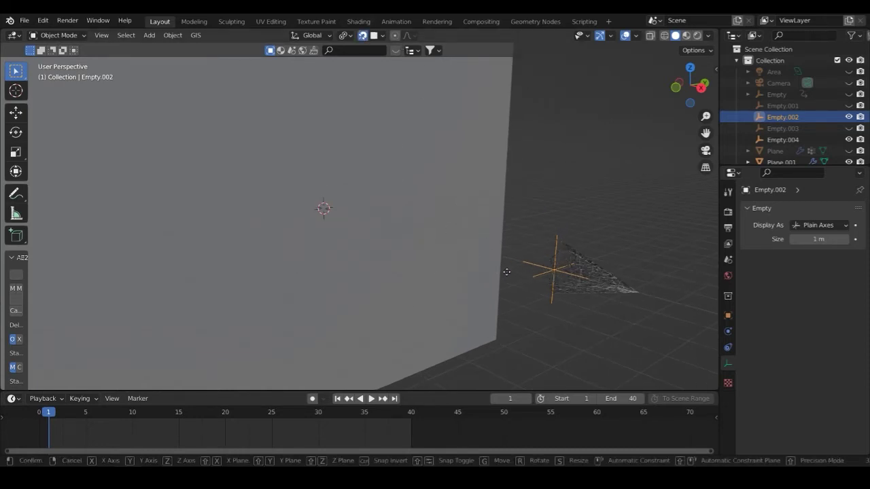
key(x)
click(324, 212)
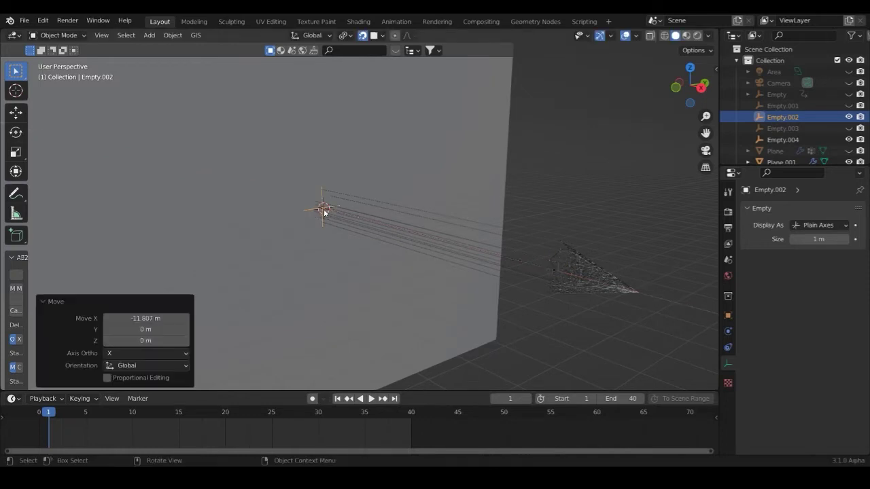
key(i)
key(ctrl+z)
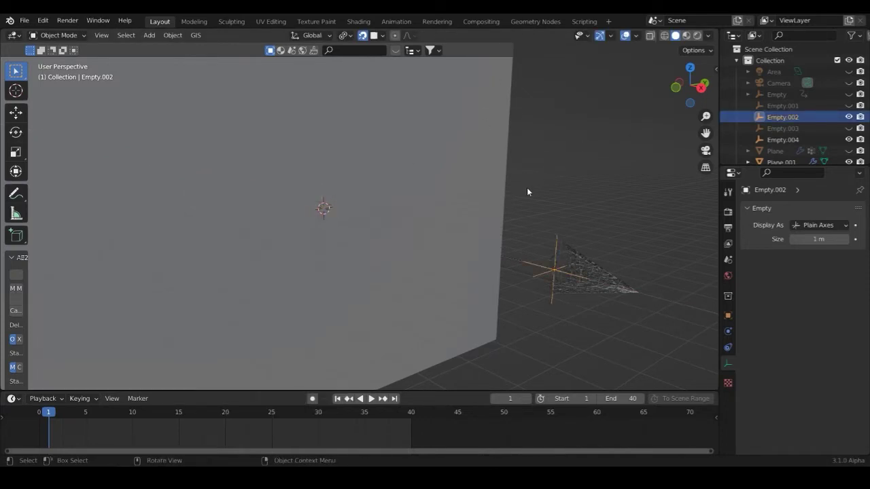
Step: Insert a Location keyframe at frame 1 for the hook empty in its starting position by the cone
key(i)
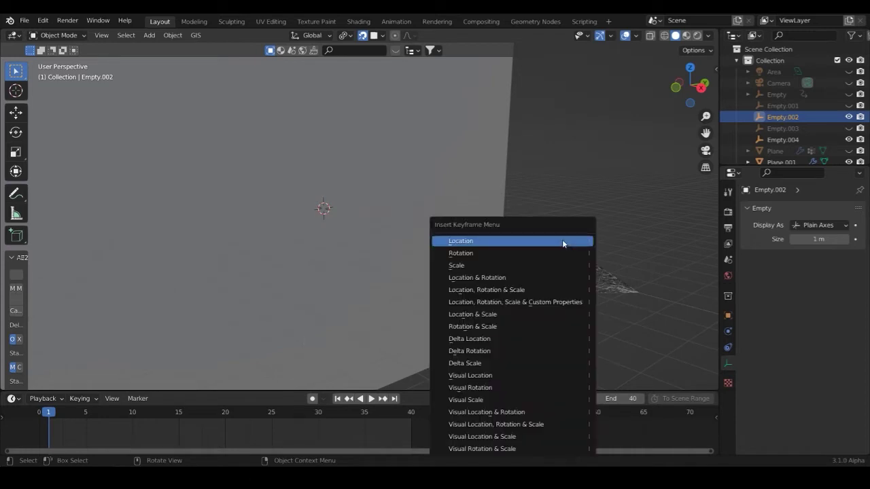
click(562, 239)
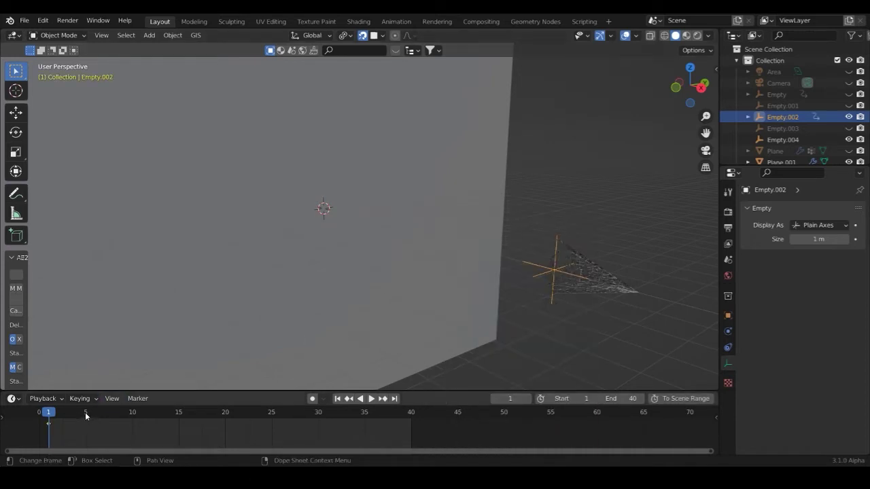
Step: At frame 10, move the hook empty -11.807 m along X onto the wall and insert a Location keyframe
click(85, 412)
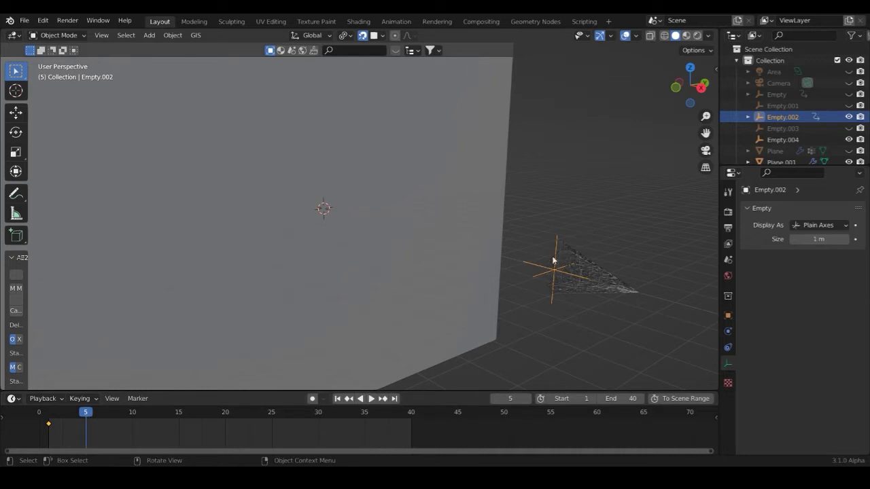
click(129, 414)
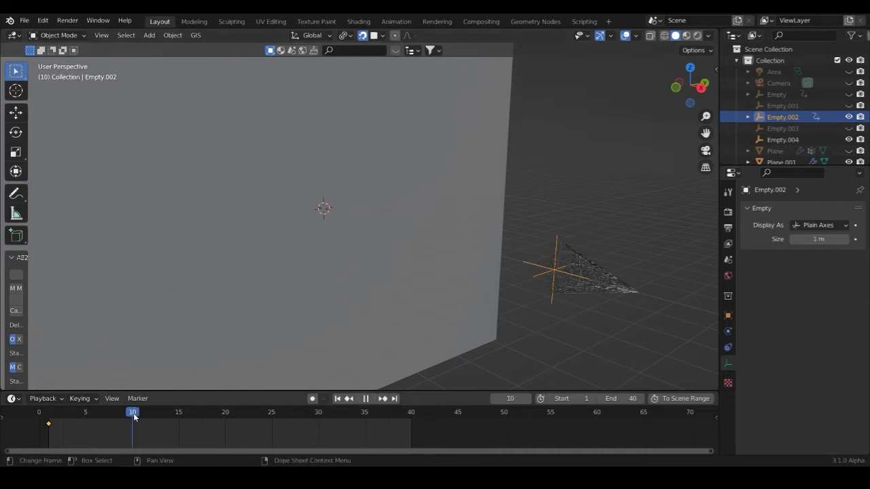
click(84, 414)
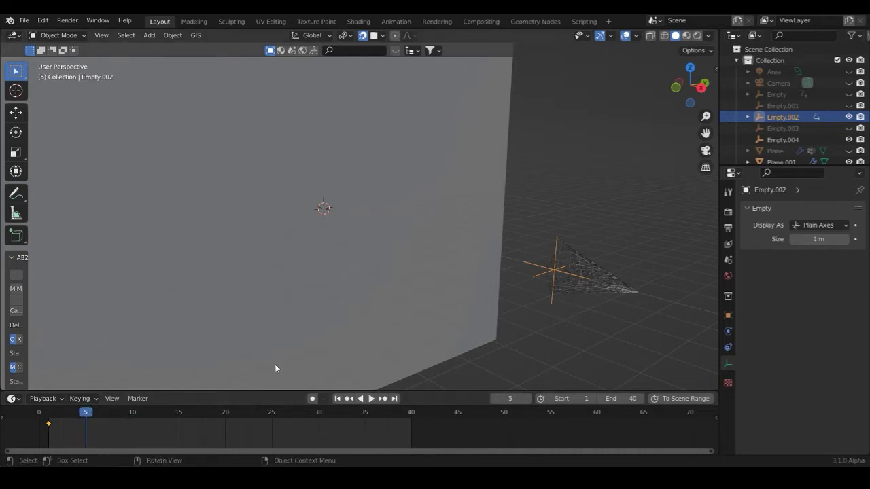
click(132, 411)
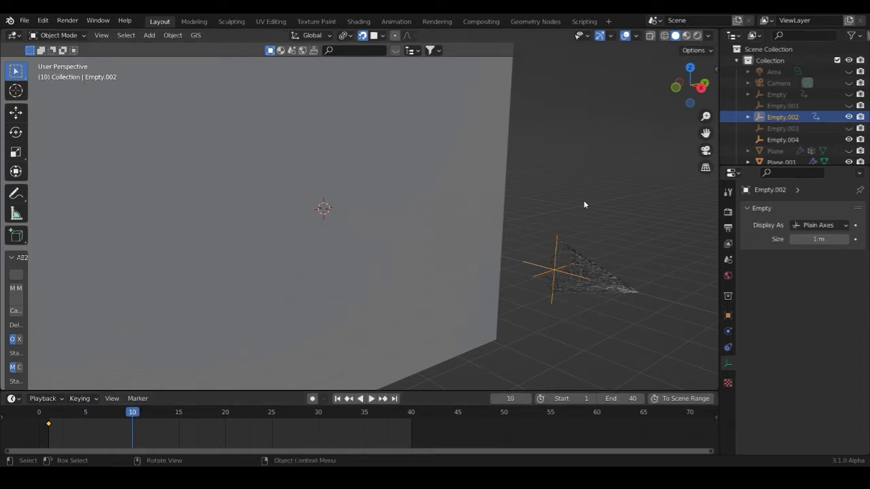
key(g)
key(x)
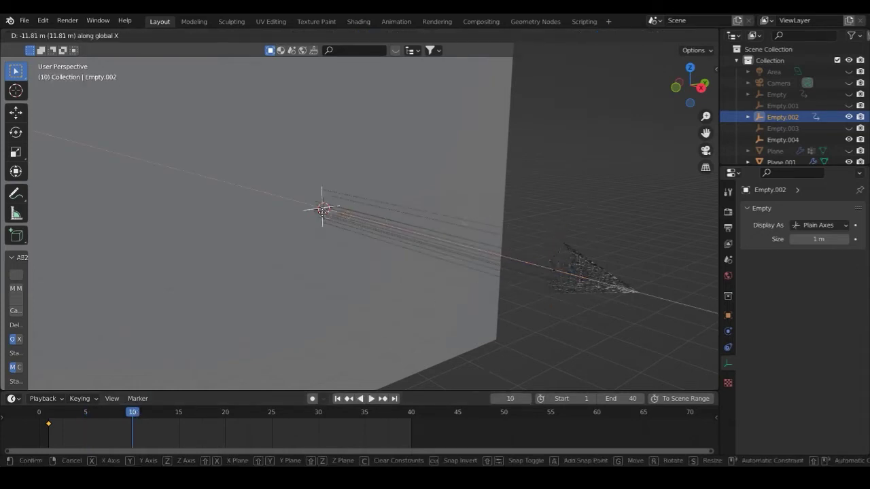
click(333, 203)
key(i)
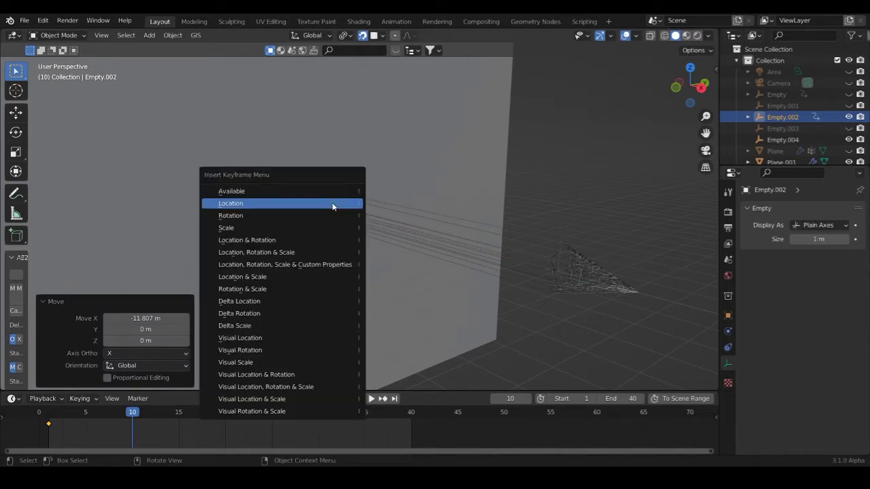
click(333, 203)
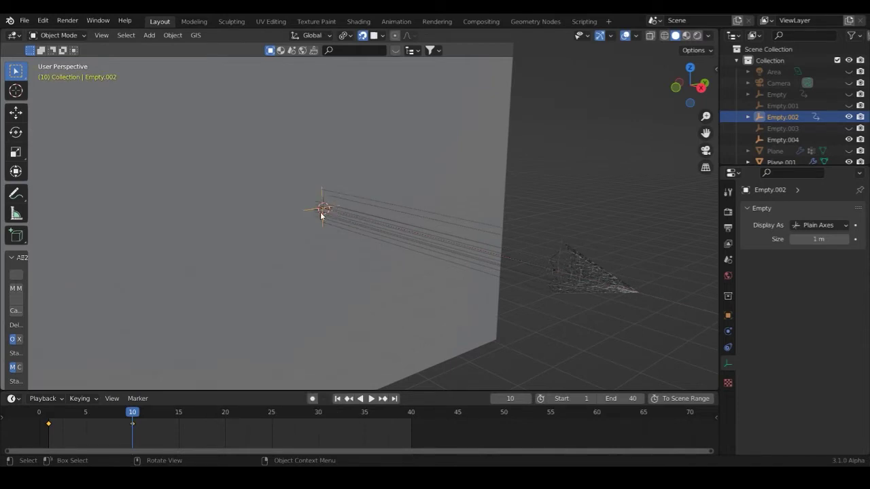
Step: Set the interpolation mode of the hook empty's Location keyframes in the timeline
right_click(107, 427)
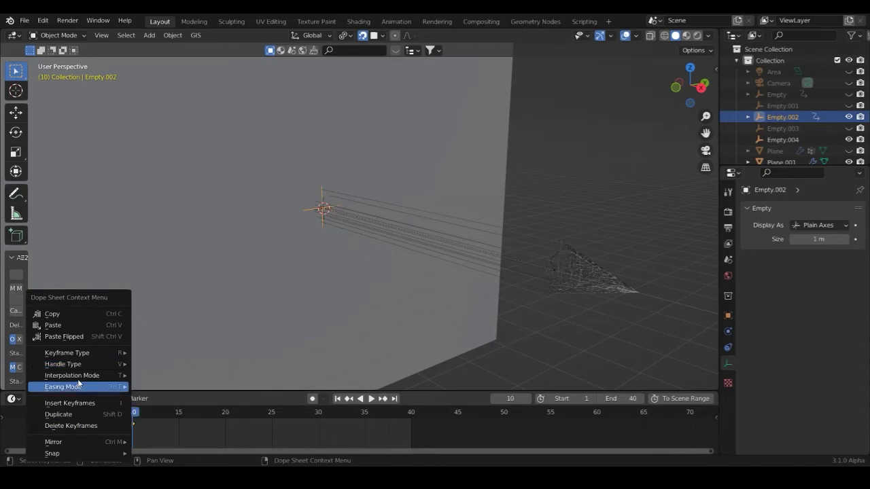
mouse_move(106, 377)
click(168, 315)
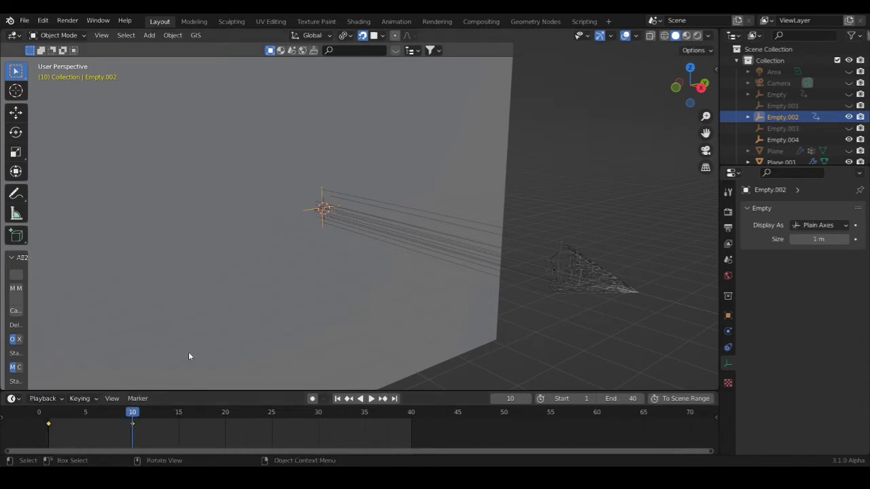
Step: Deselect the hook empty, preview its motion between the cone and the wall, and return to frame 1
click(646, 154)
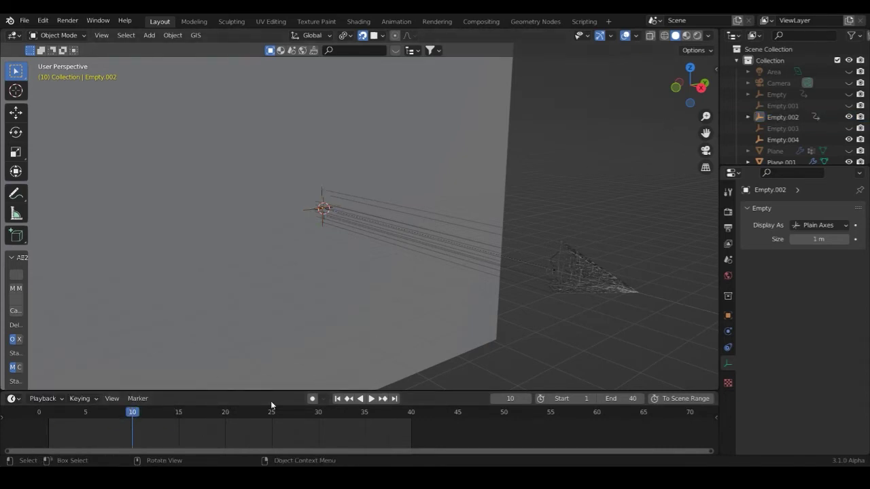
key(shift+ctrl+space)
drag(32, 420, 27, 416)
drag(183, 410, 15, 406)
drag(77, 406, 52, 408)
key(space)
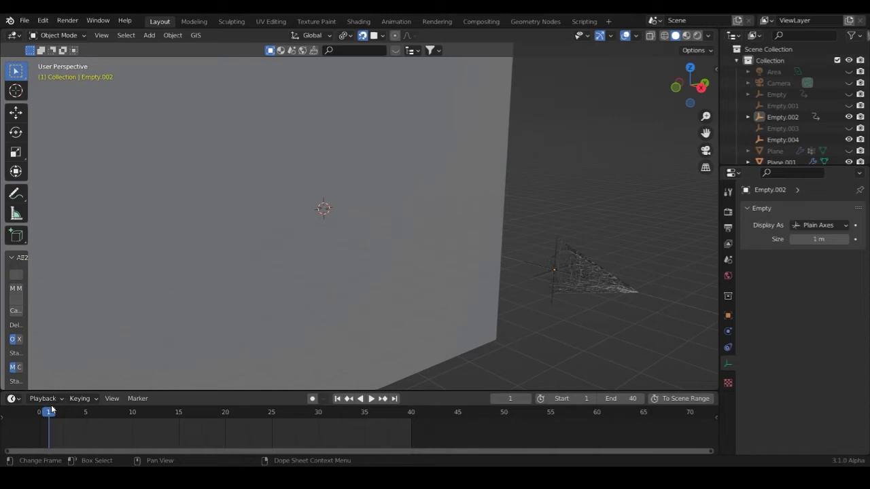
Step: Select the cone-shaped web mesh and add Cloth physics to it
click(600, 282)
middle_drag(600, 284, 517, 233)
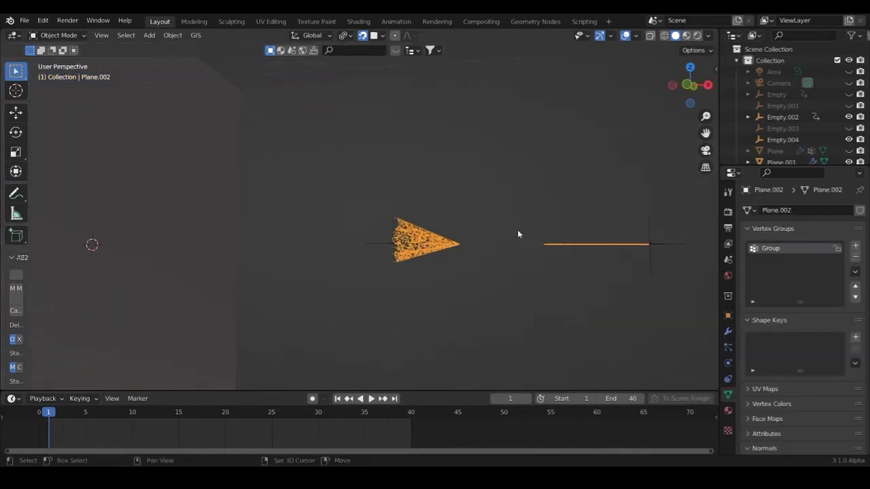
middle_drag(582, 237, 516, 269)
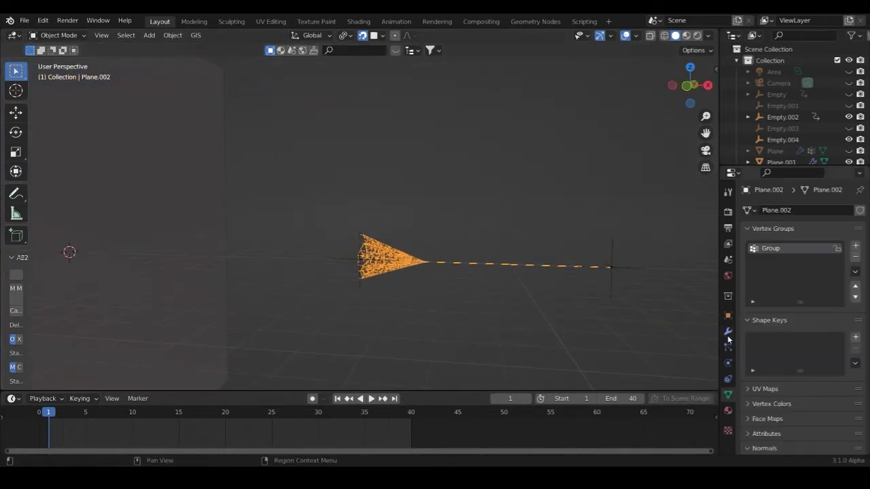
click(728, 363)
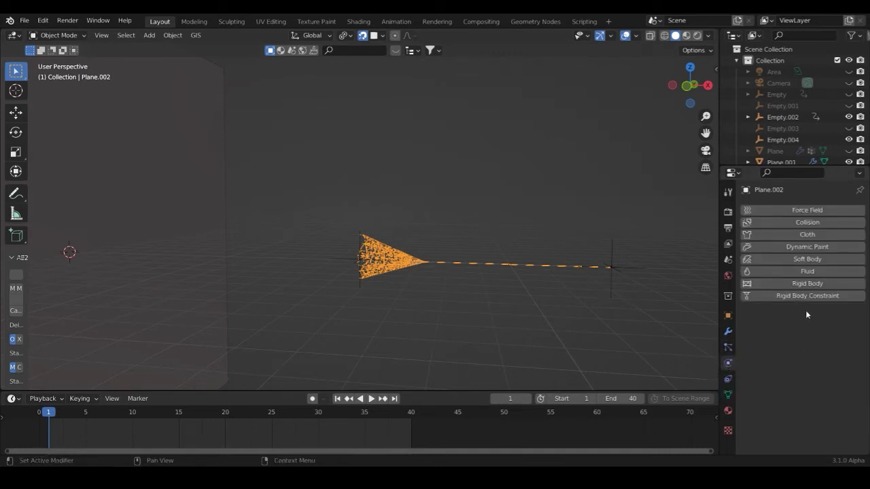
click(818, 235)
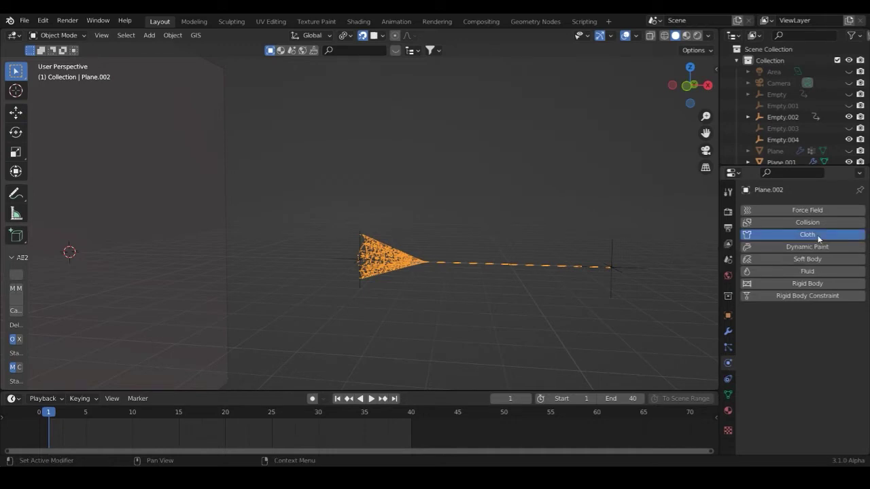
Step: Set the web cloth's quality steps to 10 and its bending model to Linear
click(827, 331)
text(10)
key(Return)
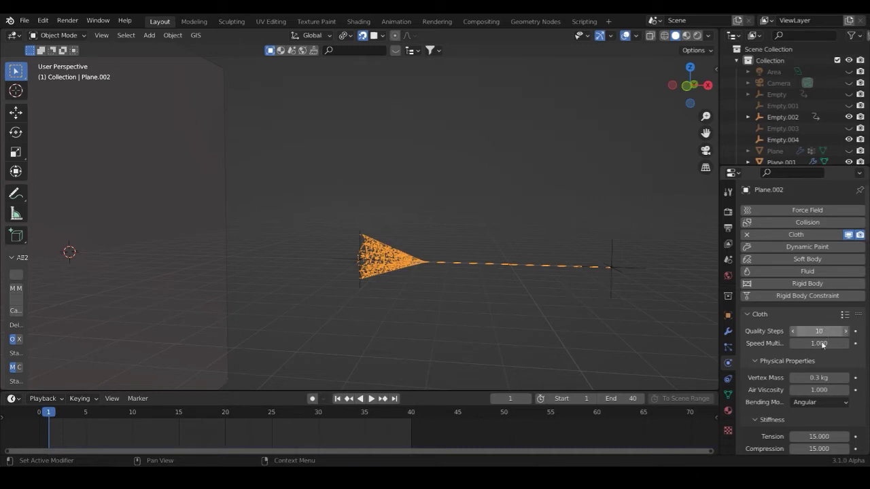
click(830, 401)
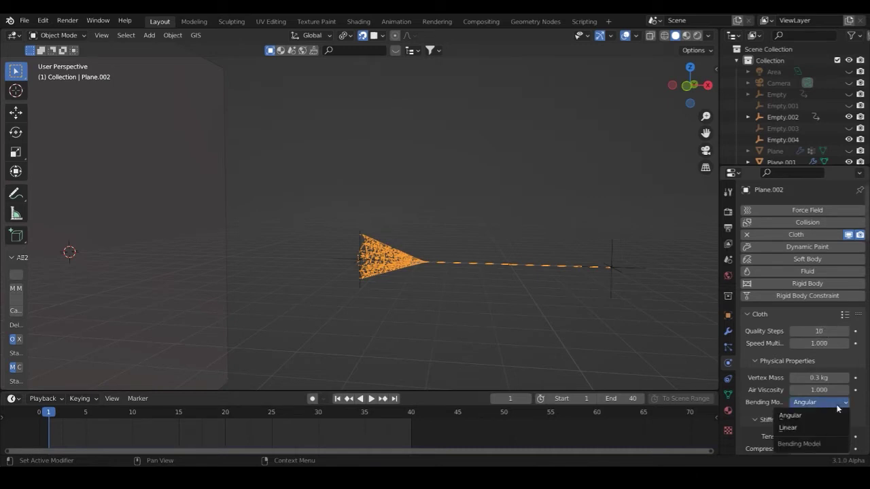
click(799, 427)
Step: Set the web cloth's structural stiffness to 50
scroll(798, 424, down, 2)
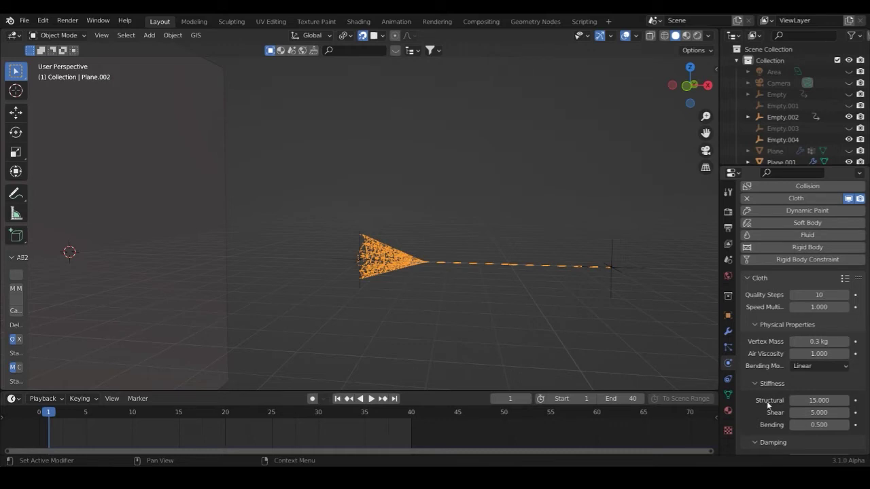
click(819, 398)
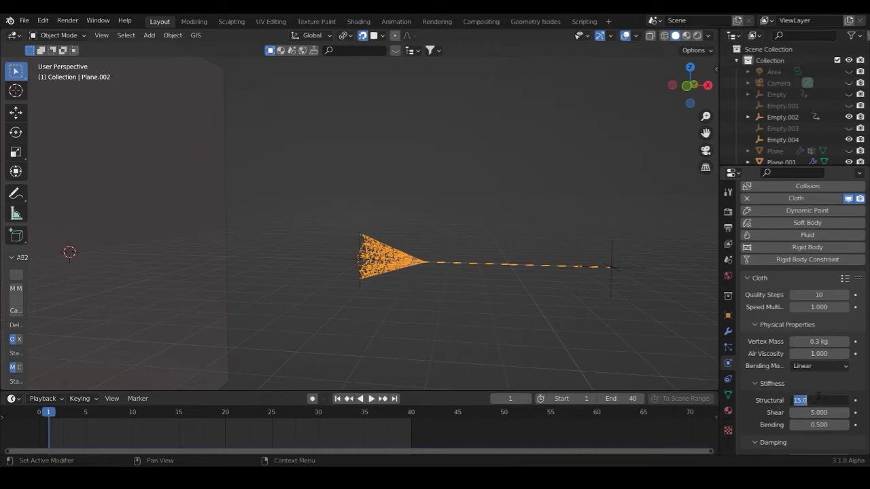
text(50)
key(Return)
Step: Assign the vertex group "Group" as the pin group in the web cloth's shape settings
scroll(810, 385, down, 10)
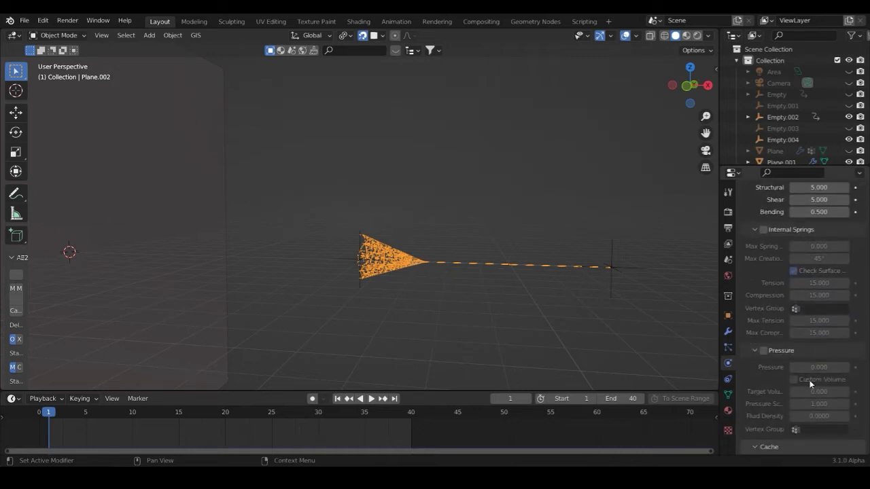
scroll(809, 384, down, 5)
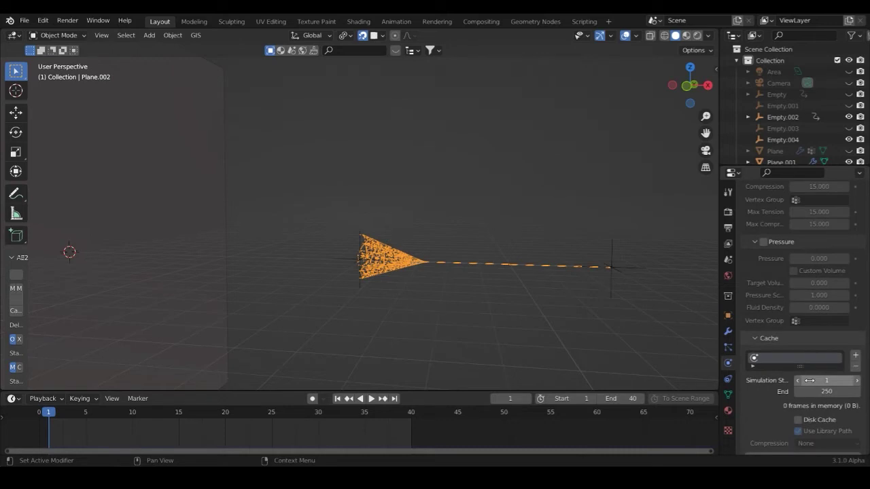
scroll(809, 381, down, 3)
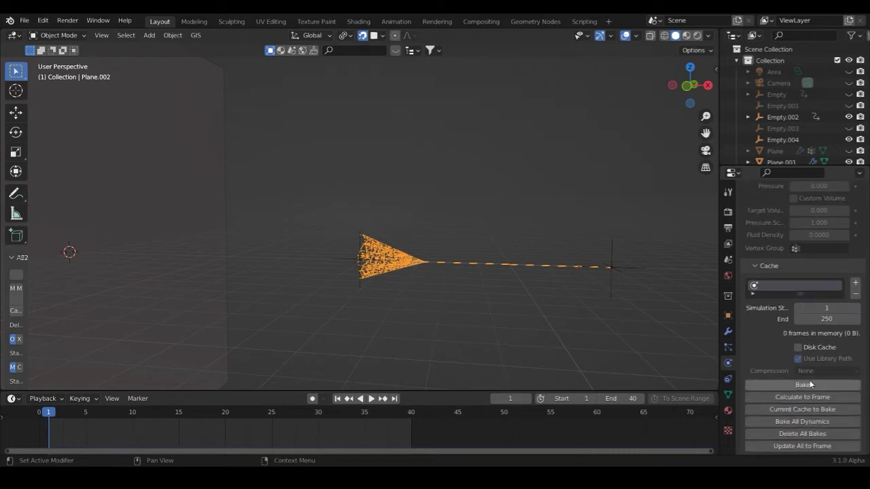
scroll(809, 384, down, 5)
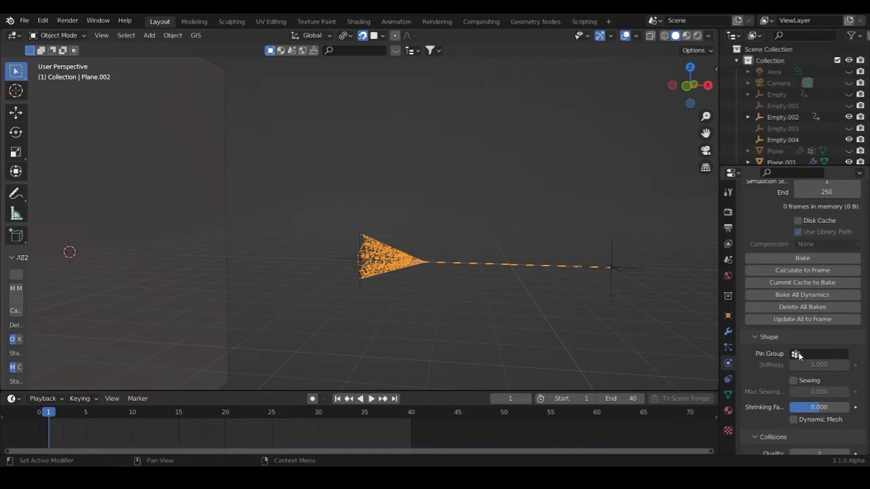
click(796, 354)
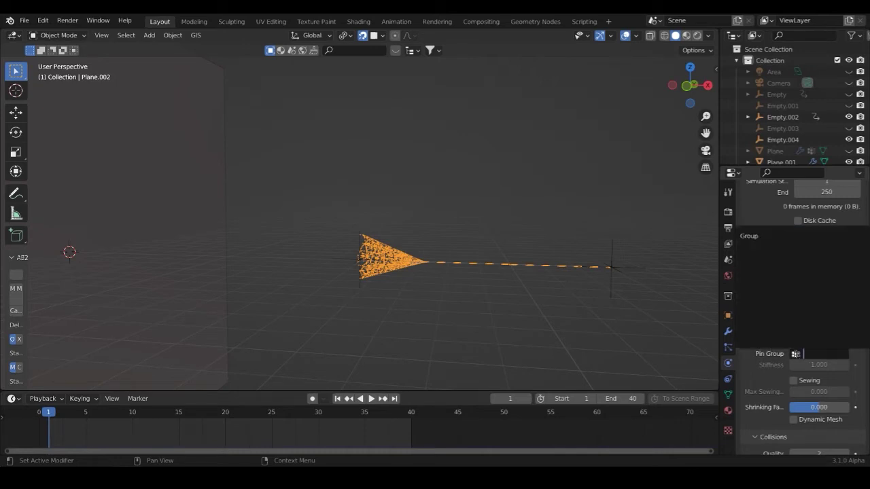
click(751, 237)
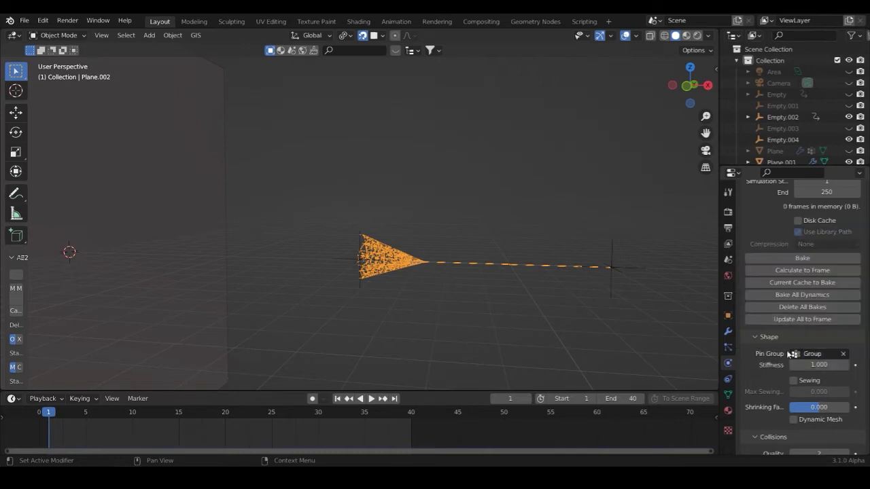
scroll(793, 325, down, 8)
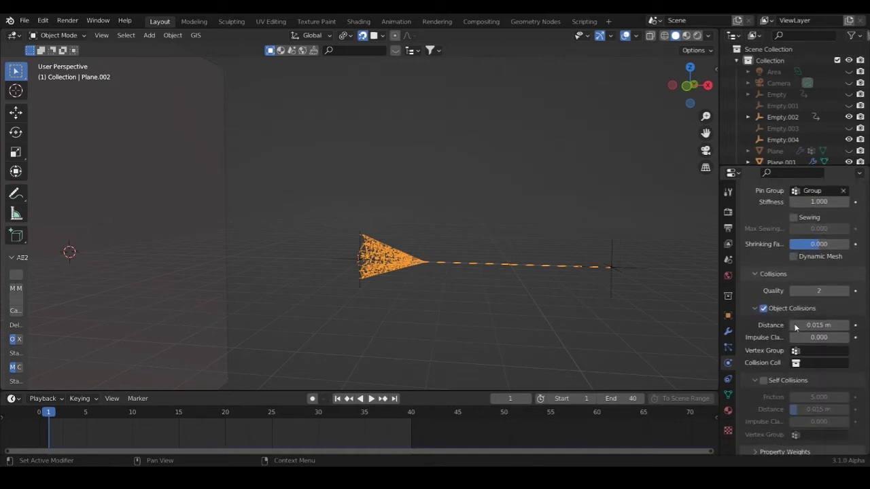
scroll(795, 327, up, 12)
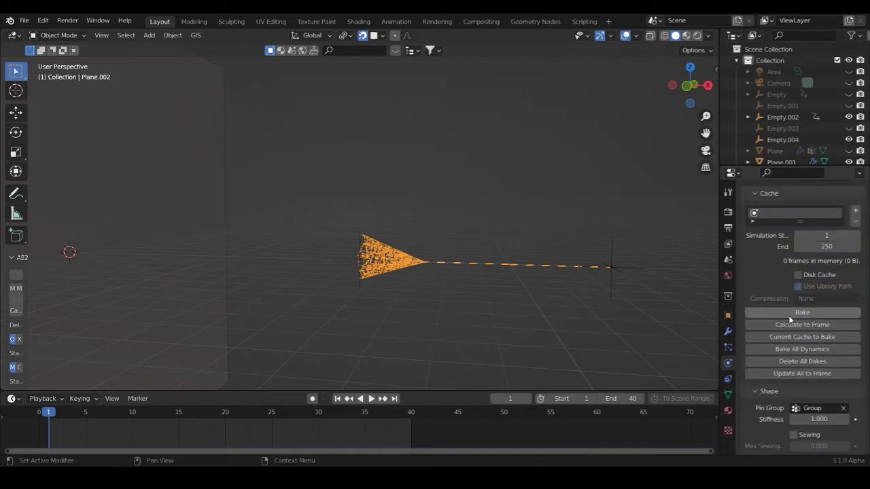
Step: Deselect the web, play the cloth simulation to frame 2, and examine the deforming strands up close
click(460, 319)
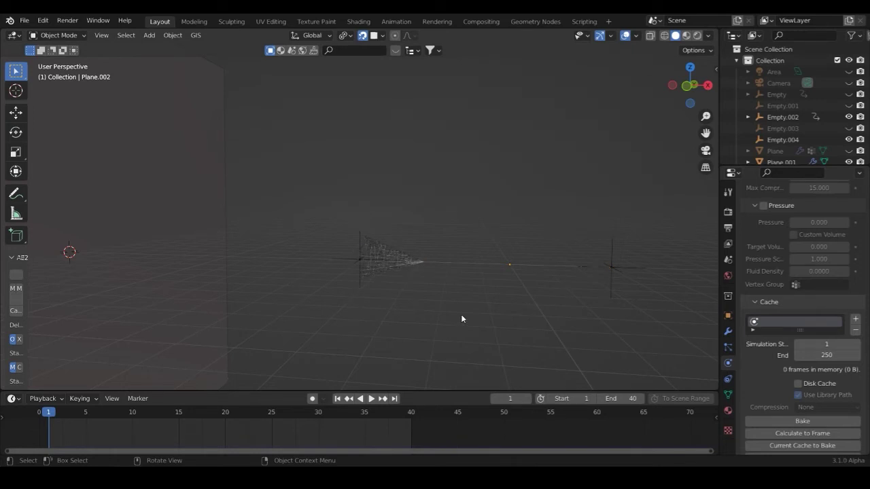
key(space)
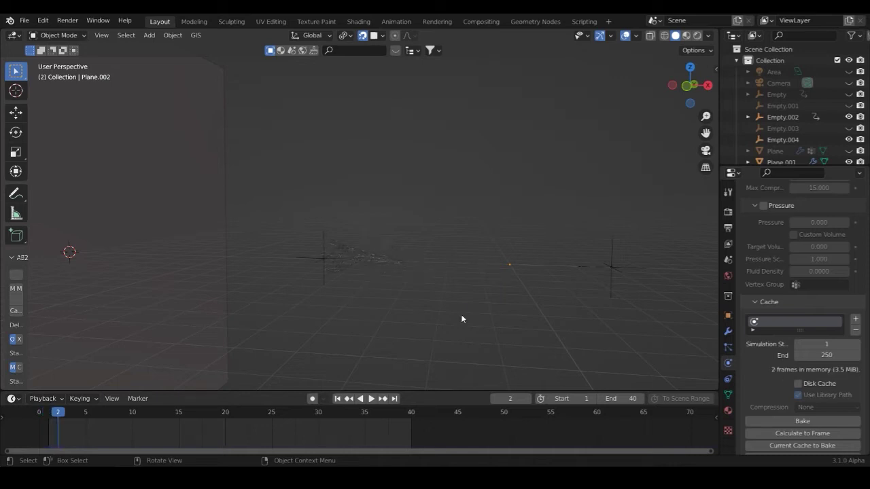
scroll(421, 294, up, 7)
shift+middle_drag(451, 234, 509, 150)
scroll(427, 285, up, 1)
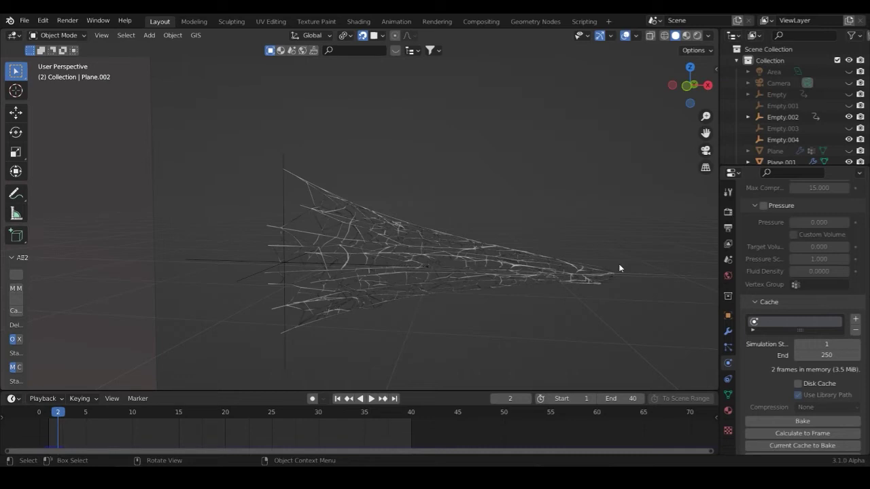
scroll(618, 268, down, 10)
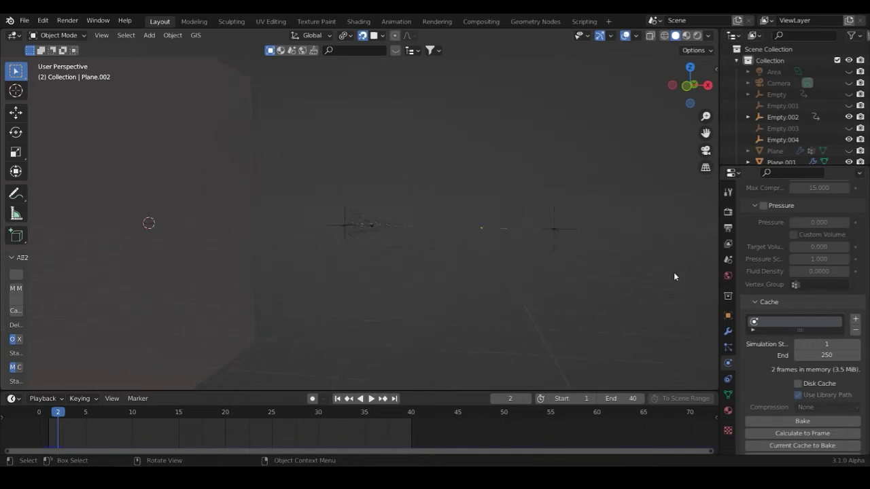
scroll(834, 306, up, 4)
scroll(833, 306, up, 10)
scroll(835, 306, down, 3)
scroll(835, 307, down, 10)
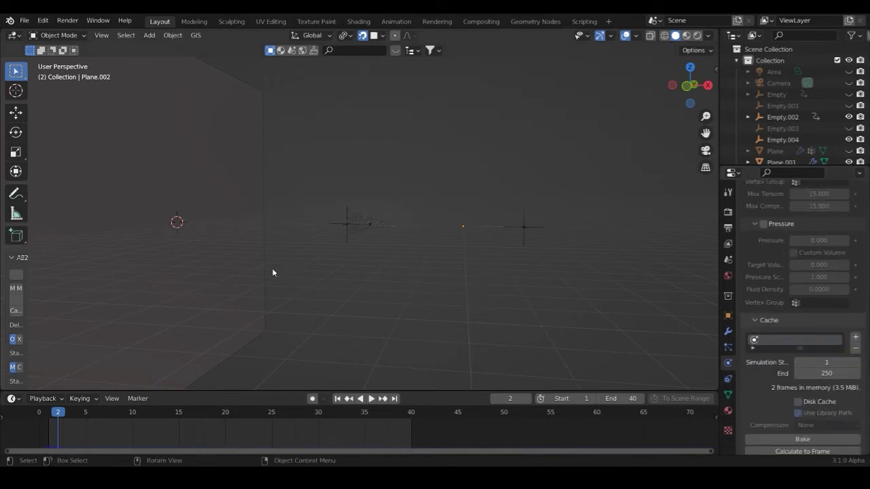
Step: Select the wall and review its Collision physics settings, including the Softbody & Cloth values
click(168, 190)
middle_drag(197, 266, 362, 312)
middle_drag(537, 270, 390, 237)
scroll(389, 237, down, 4)
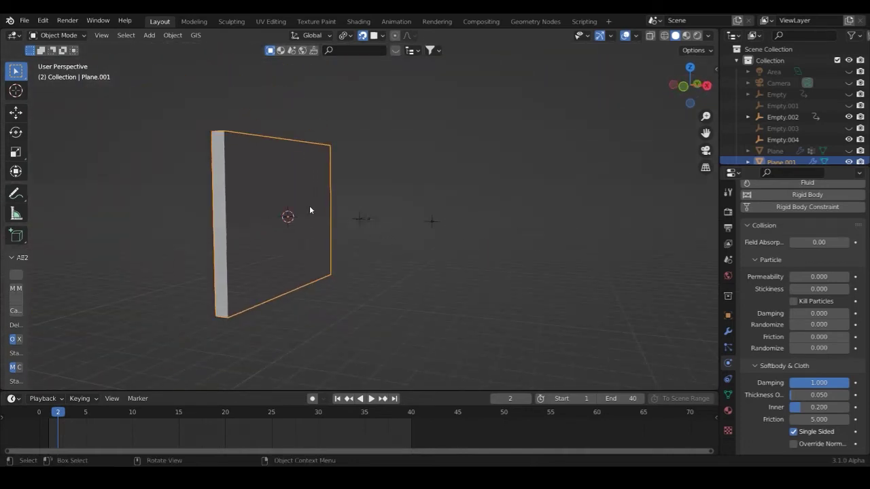
scroll(815, 278, up, 3)
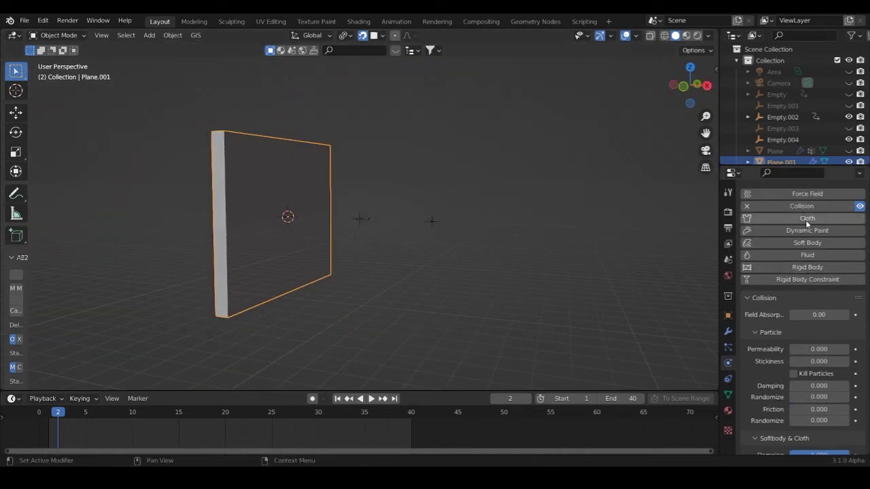
scroll(781, 340, down, 2)
scroll(767, 310, up, 3)
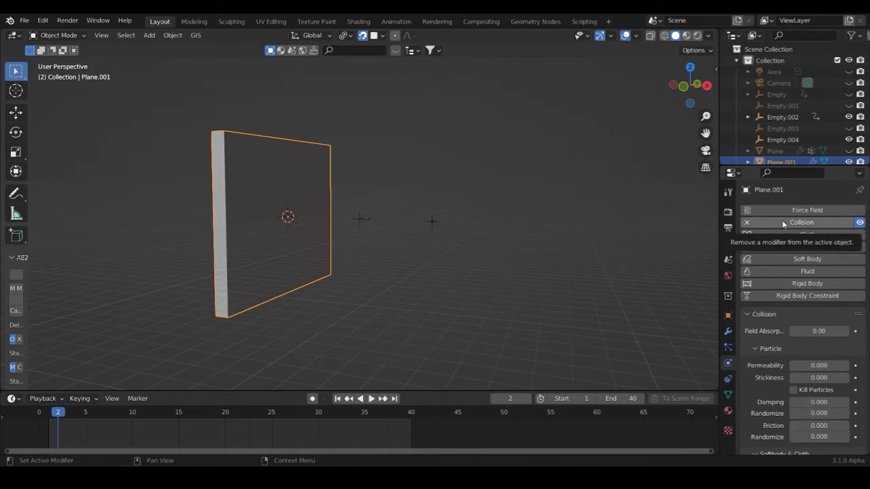
scroll(788, 312, down, 3)
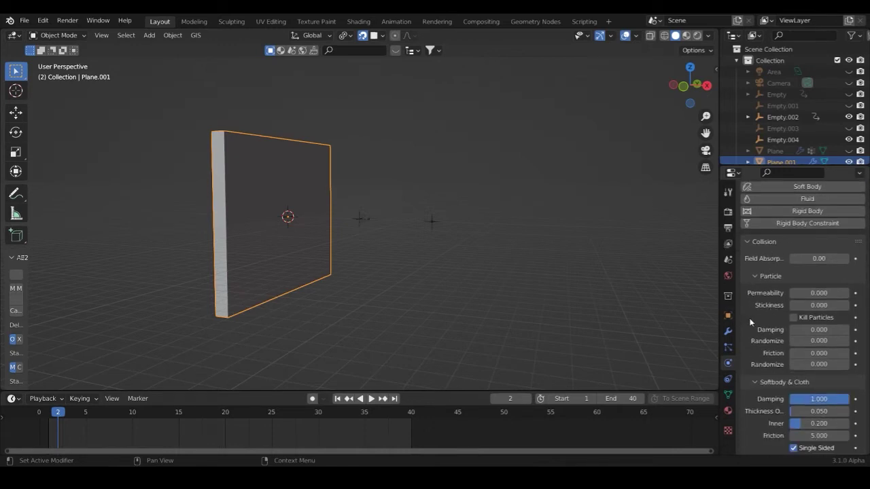
scroll(815, 363, down, 1)
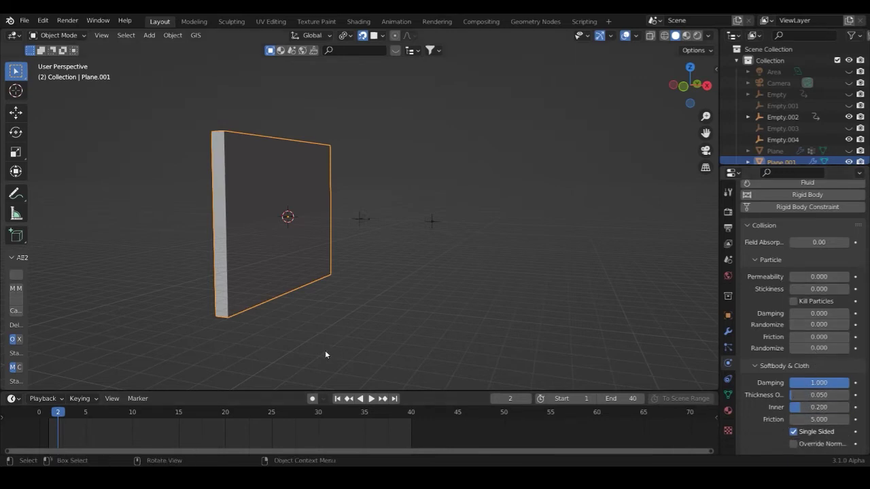
Step: Select the web mesh and bake all dynamics from its cloth cache settings
scroll(369, 241, up, 6)
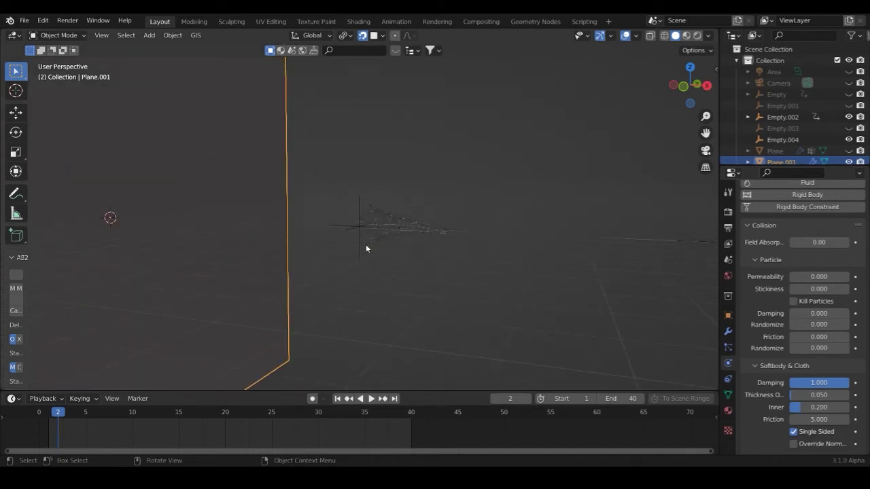
click(435, 231)
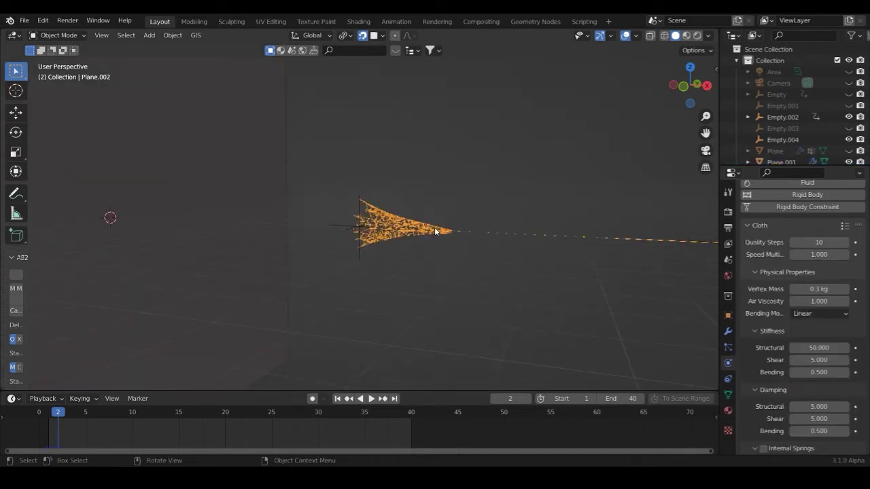
scroll(794, 344, down, 4)
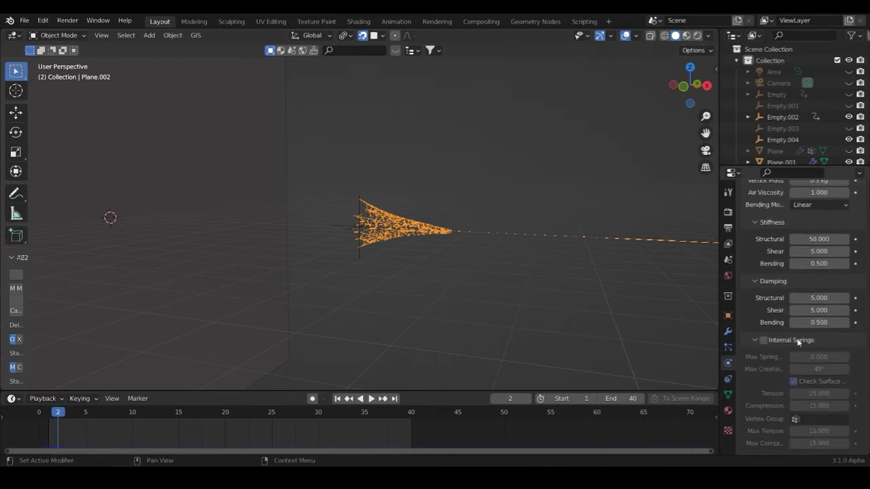
scroll(793, 344, down, 5)
scroll(793, 343, down, 7)
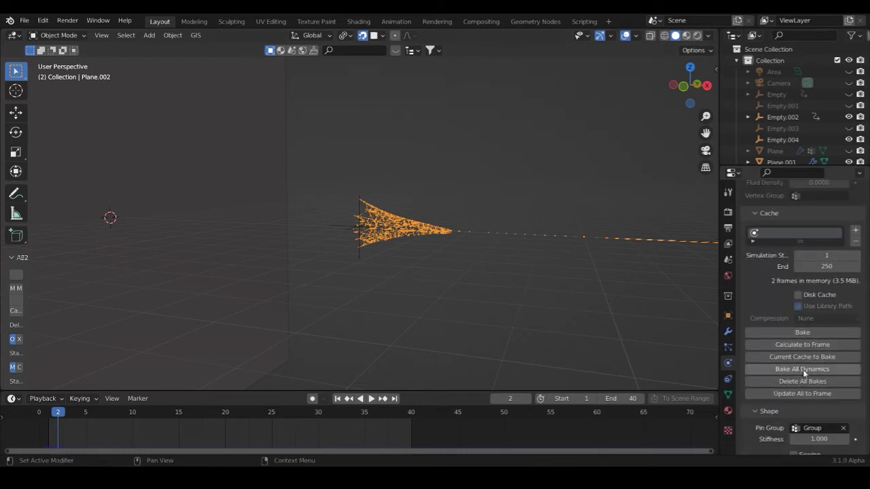
click(802, 370)
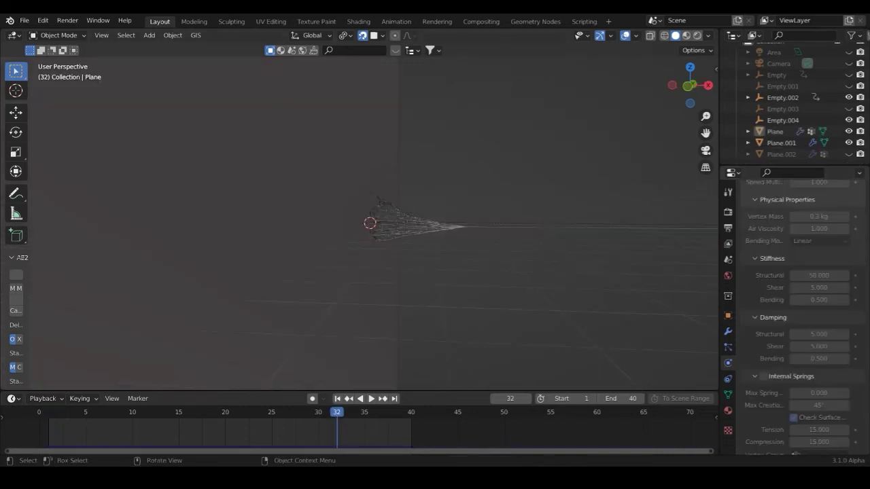
Step: Examine the baked web from several sides in solid shading and in rendered shading at frame 21
middle_drag(507, 202, 333, 387)
scroll(512, 244, up, 3)
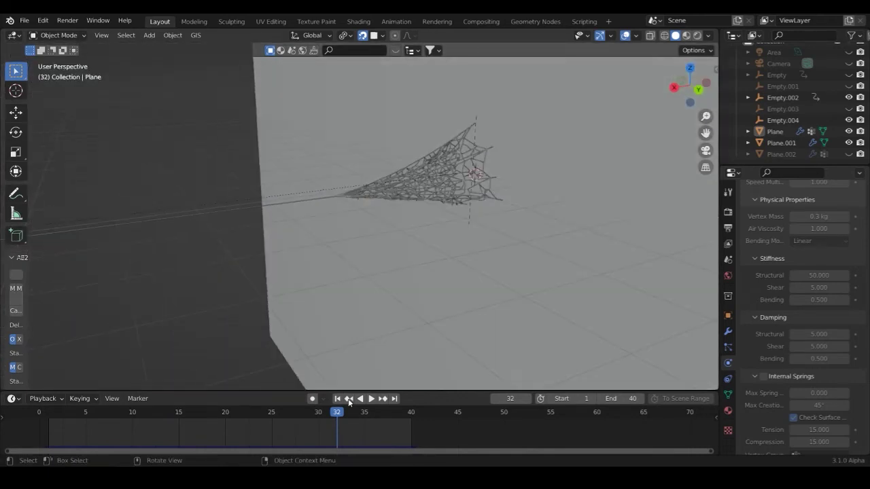
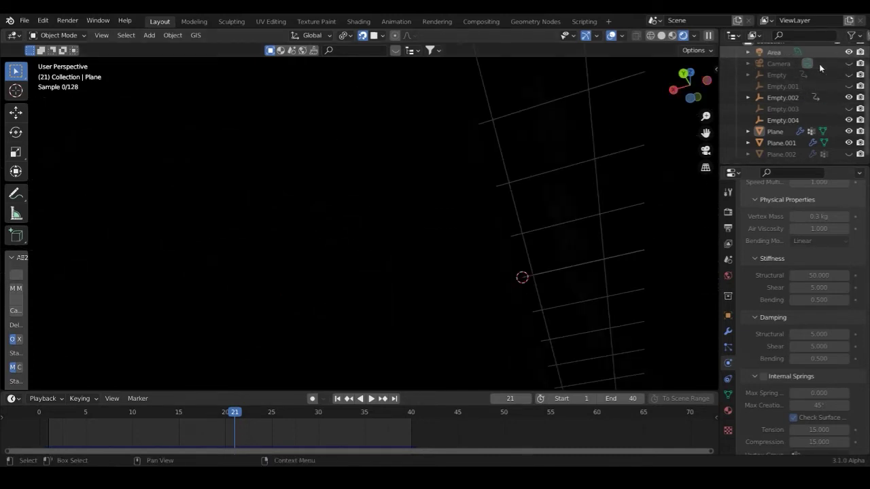
middle_drag(503, 167, 554, 180)
scroll(431, 237, down, 4)
scroll(496, 220, up, 4)
shift+middle_drag(479, 214, 481, 238)
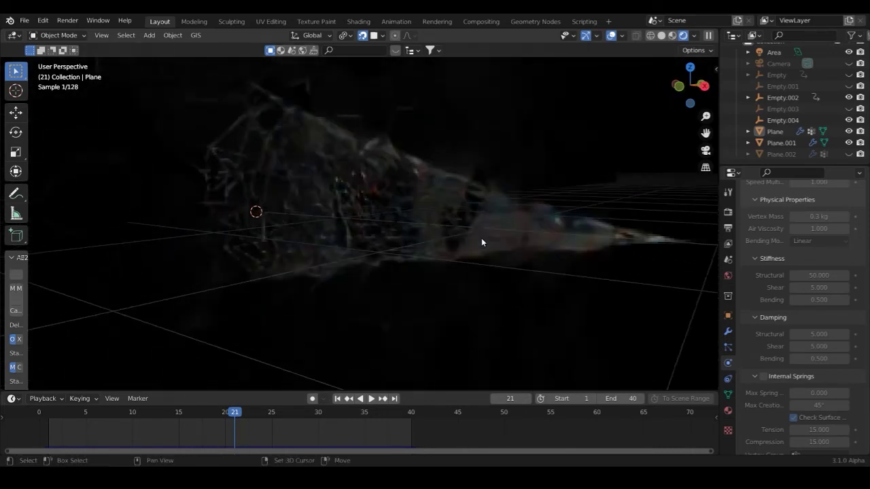
Step: Split the 3D viewport to show the web's material in a Shader Editor, and hide the overlays in the rendered view
drag(721, 31, 707, 35)
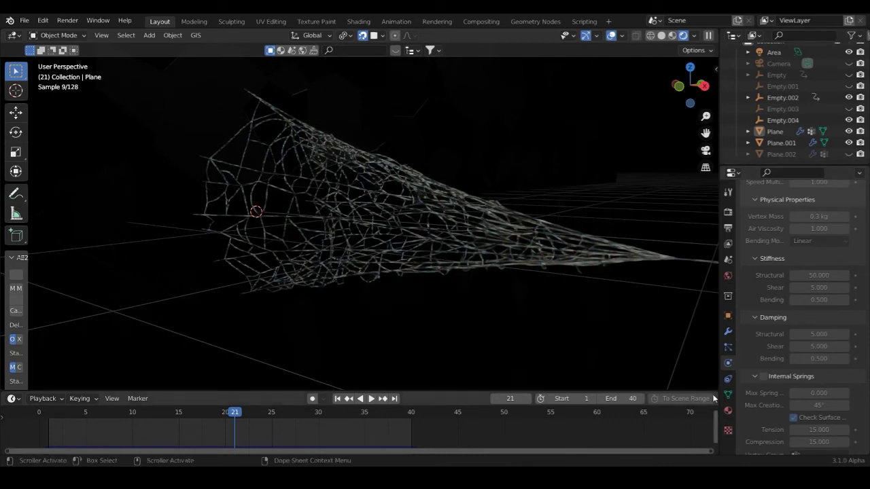
drag(715, 386, 406, 380)
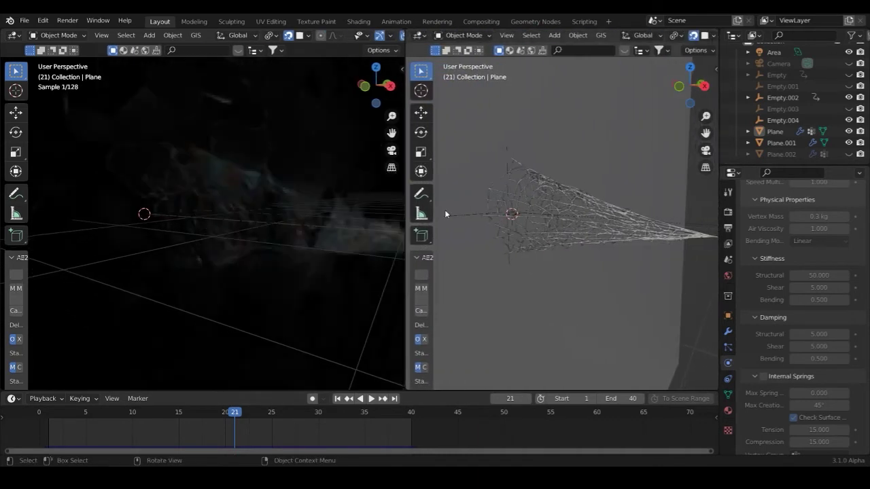
click(419, 35)
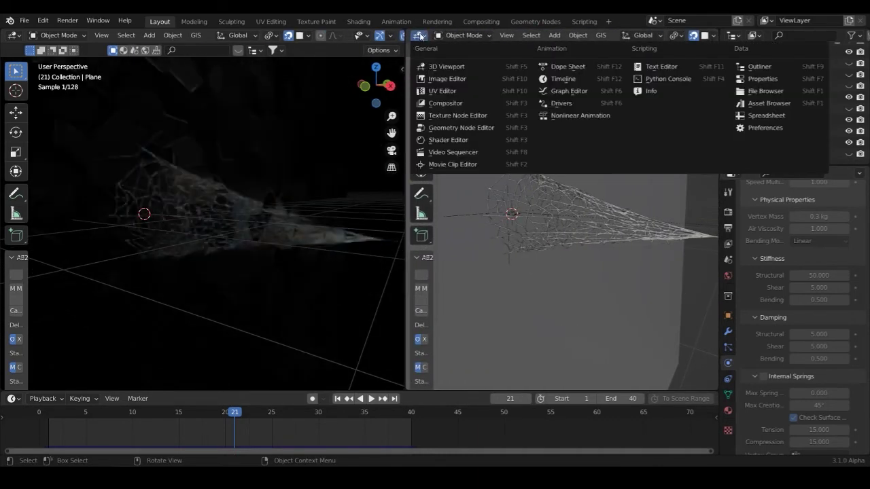
click(459, 140)
key(Home)
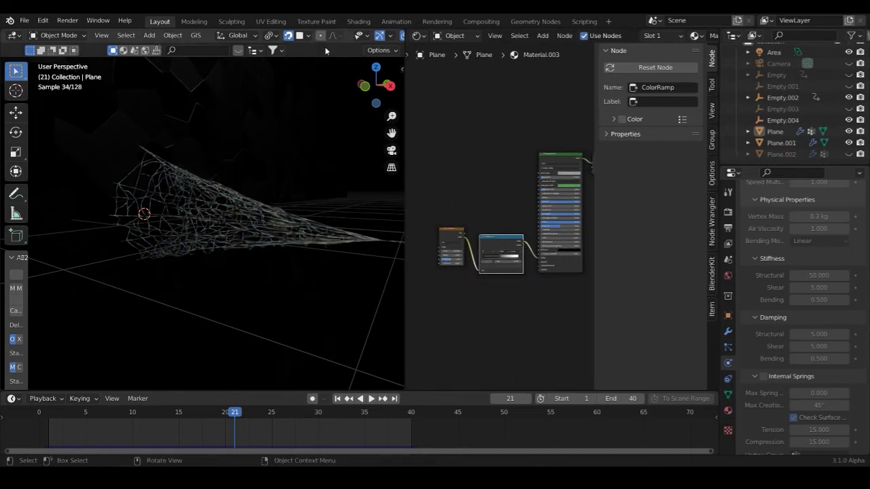
scroll(350, 36, down, 2)
click(368, 37)
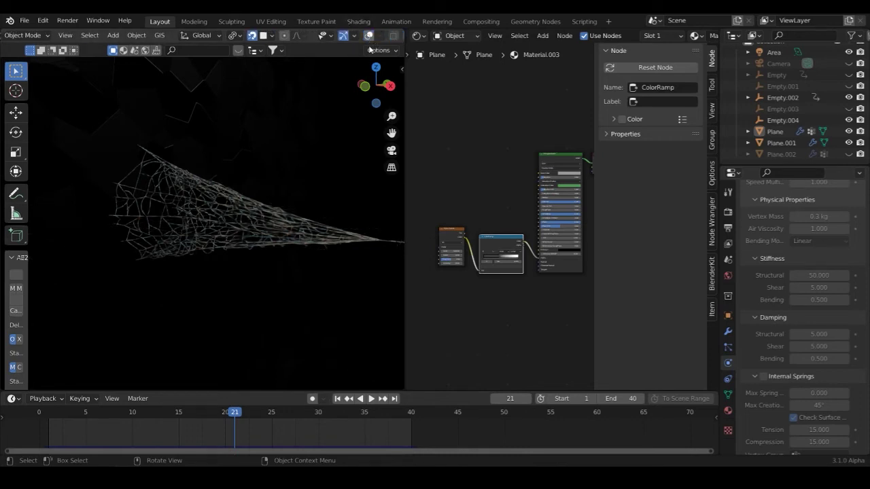
Step: Review the Principled BSDF settings of the web's Material.003, including subsurface, specular, anisotropic, sheen and the alpha connection
middle_drag(518, 284, 504, 279)
middle_drag(546, 185, 533, 193)
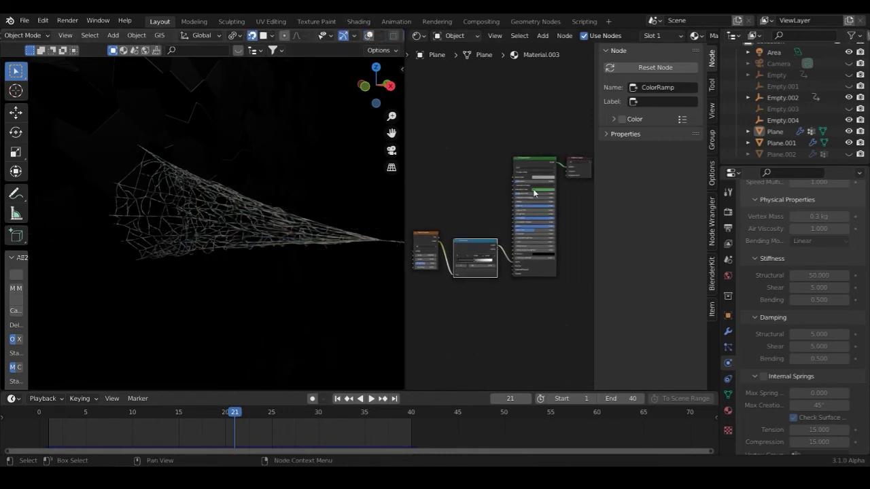
scroll(533, 193, up, 4)
middle_drag(542, 153, 502, 267)
scroll(483, 250, up, 5)
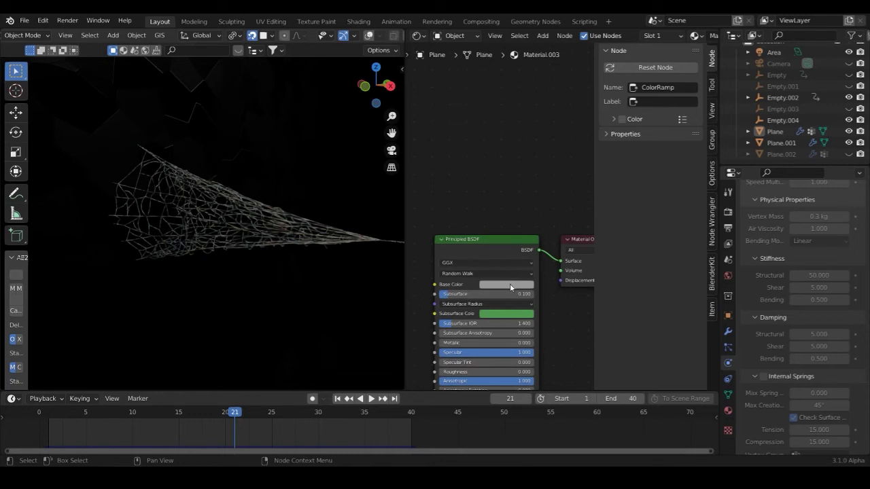
shift+scroll(536, 289, down, 3)
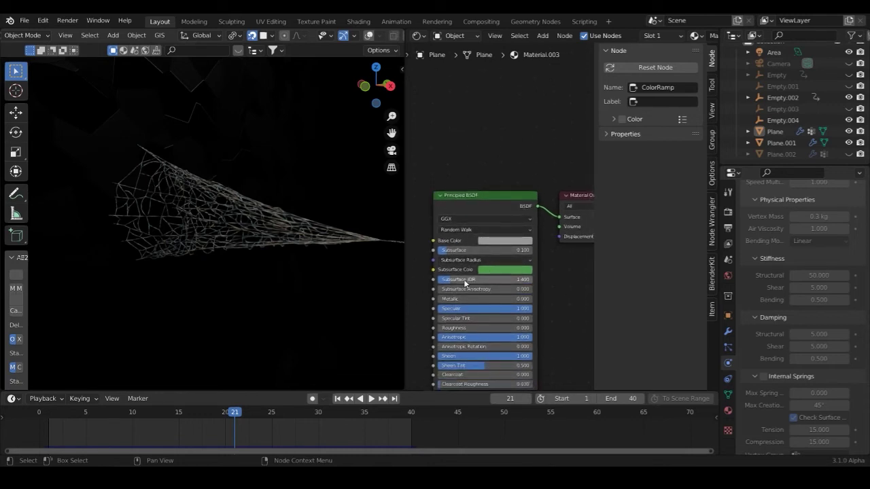
middle_drag(537, 306, 563, 203)
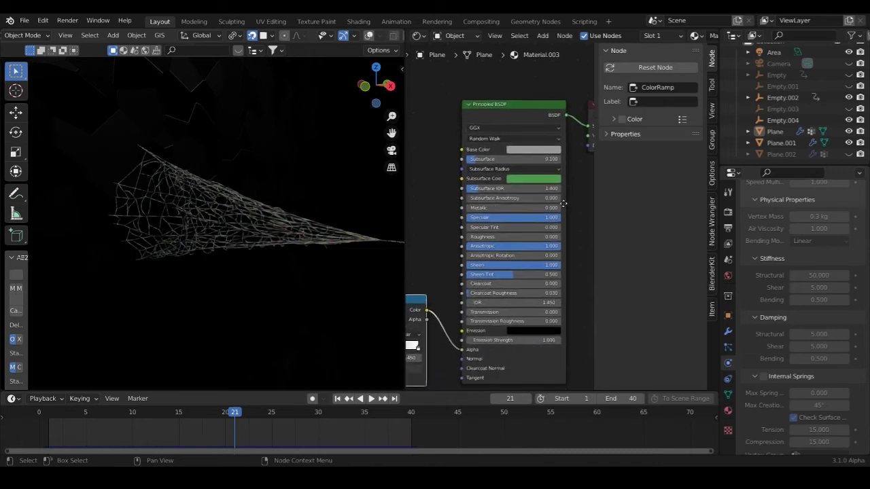
middle_drag(470, 274, 488, 231)
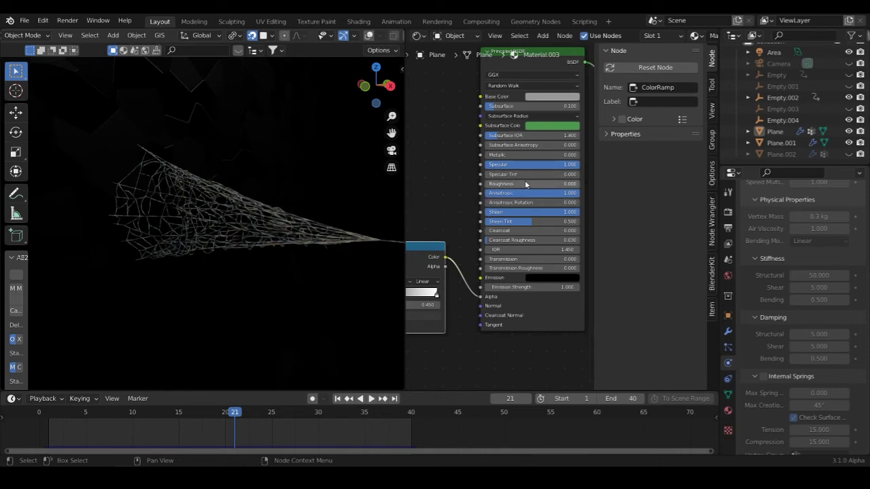
middle_drag(233, 235, 219, 239)
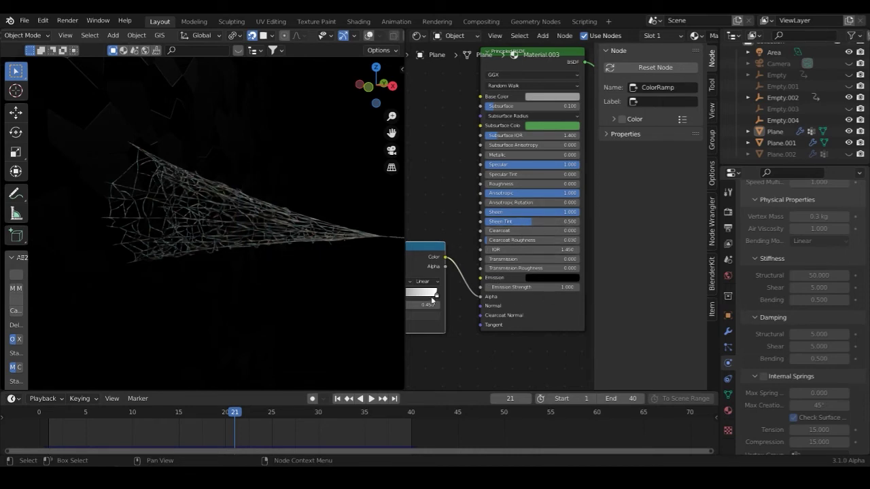
Step: Review the Noise Texture and ColorRamp nodes that feed the Alpha input of the web's shader
middle_drag(447, 294, 618, 271)
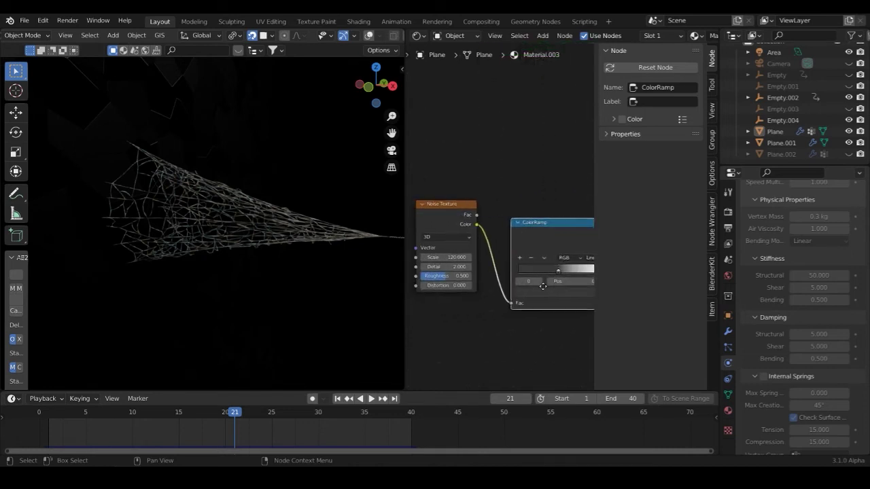
click(475, 211)
scroll(475, 212, up, 1)
middle_drag(589, 202, 475, 239)
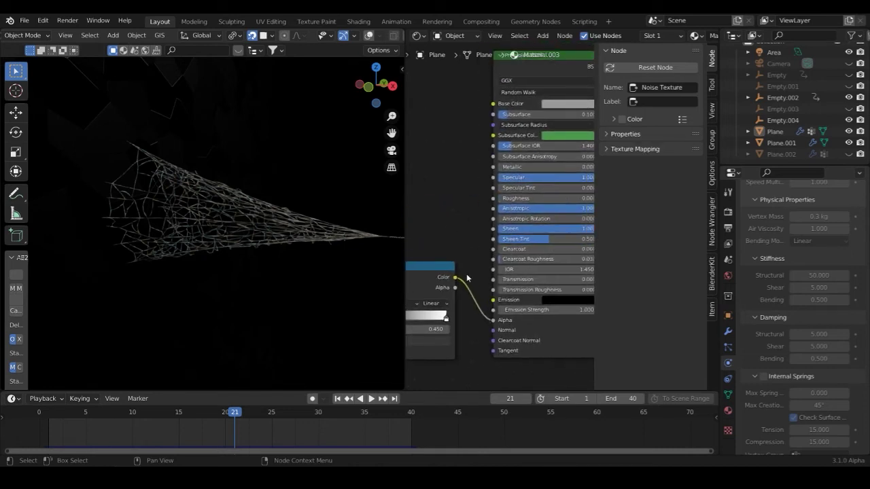
Step: Preview the ColorRamp colour directly on the web, and reconnect the Principled BSDF to the Material Output's Surface
drag(455, 277, 474, 147)
middle_drag(424, 270, 610, 171)
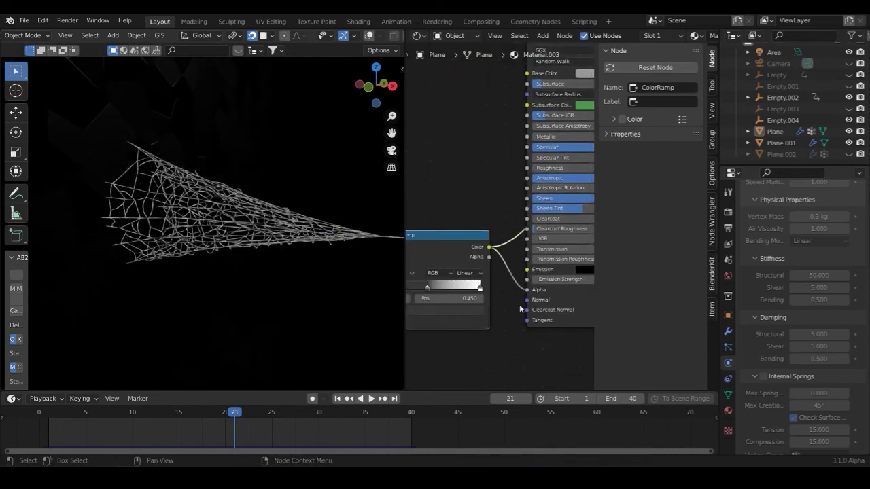
middle_drag(549, 121, 432, 259)
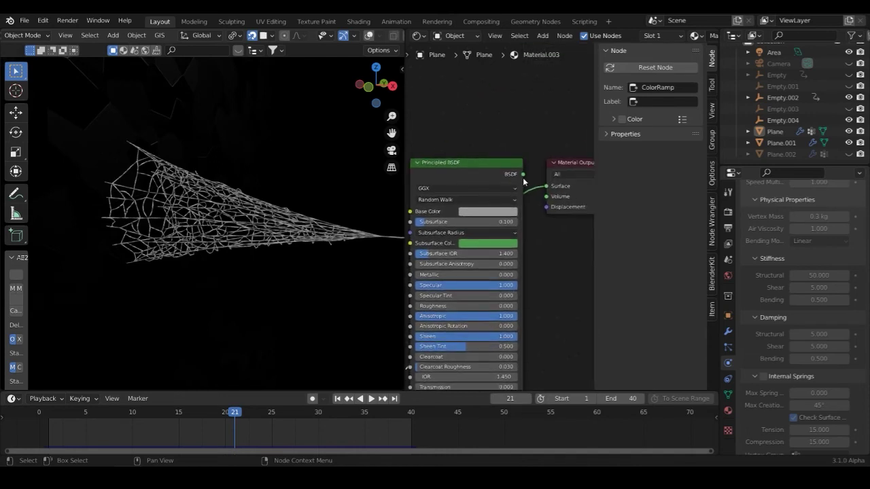
drag(524, 177, 547, 186)
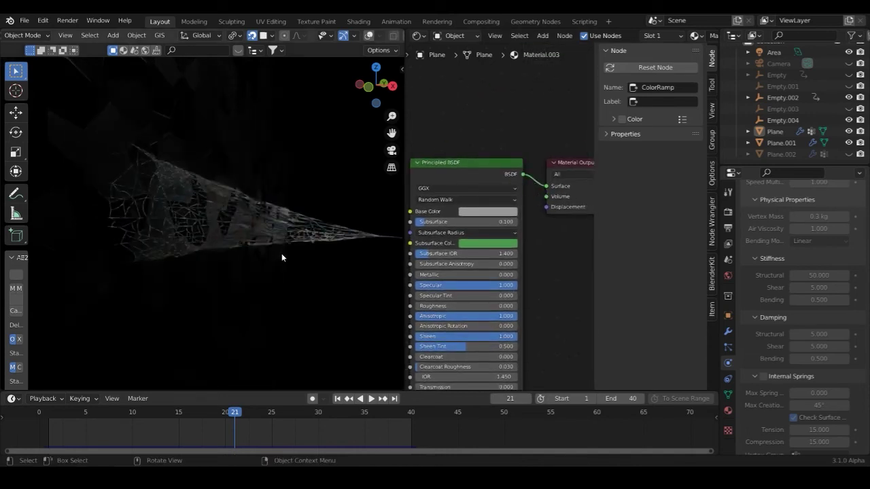
Step: Examine the rendered web strands up close, and the whole web with its trailing line from the opposite side
scroll(281, 256, up, 2)
scroll(281, 256, up, 6)
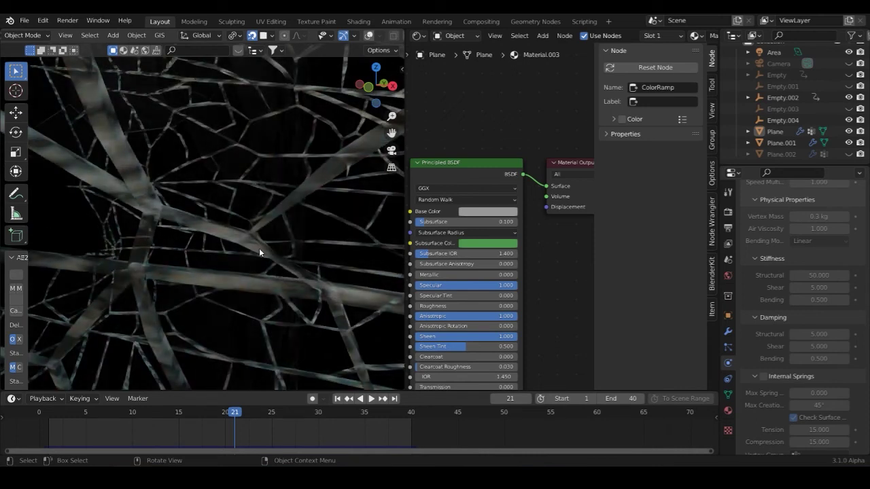
scroll(259, 248, down, 6)
middle_drag(329, 261, 293, 293)
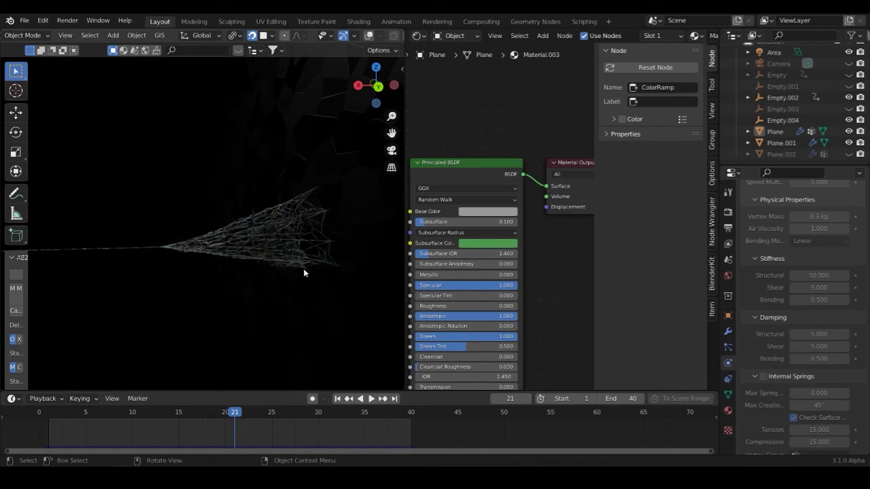
shift+middle_drag(288, 264, 158, 268)
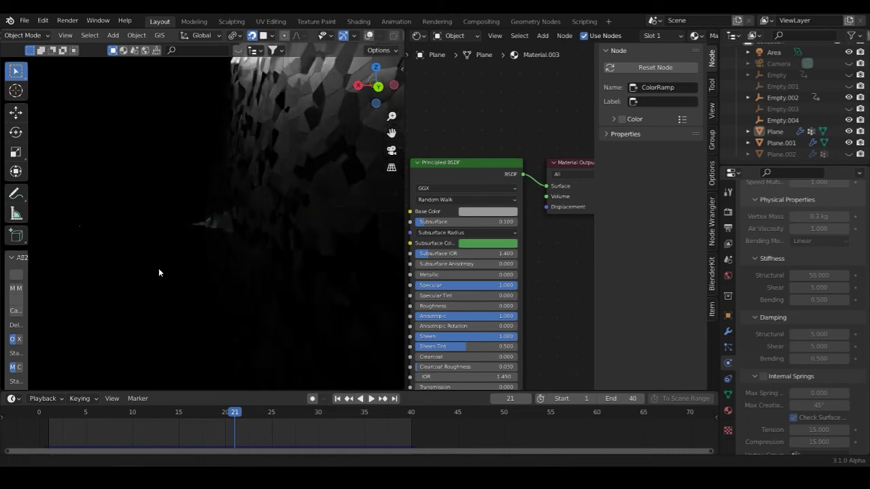
shift+middle_drag(293, 270, 206, 247)
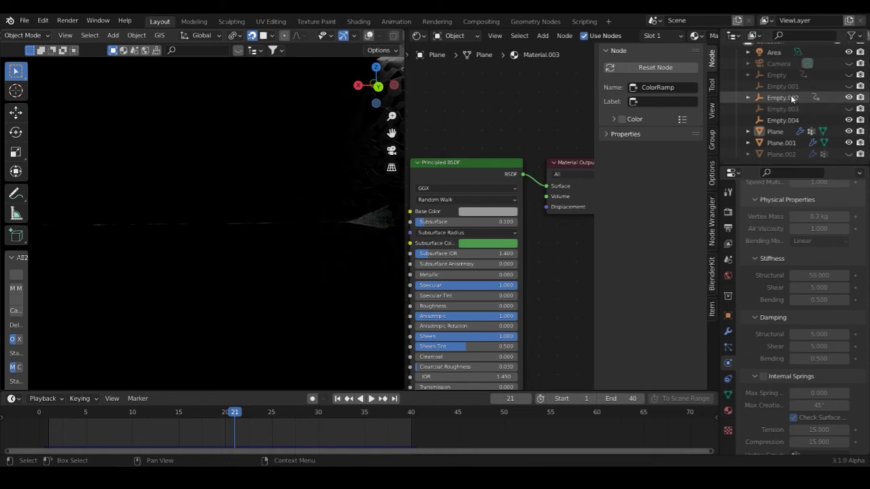
Step: Select Empty.002, and return the 3D viewport to solid shading with overlays shown
click(791, 97)
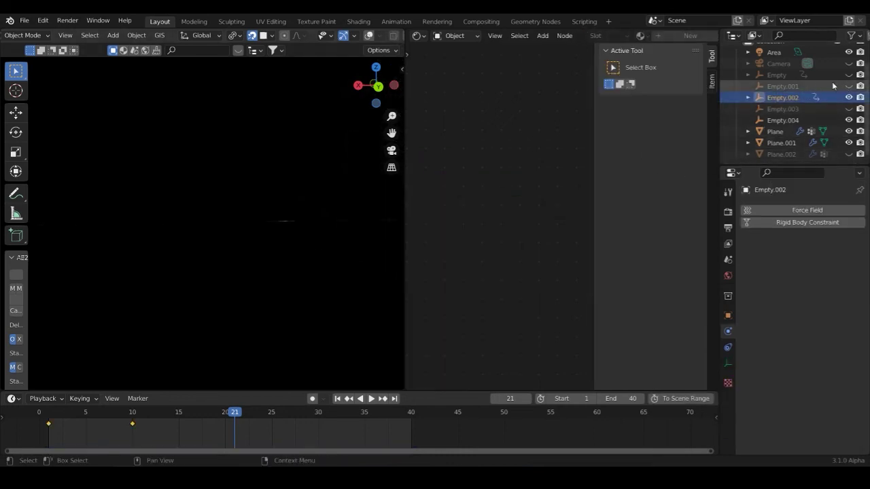
scroll(361, 38, down, 3)
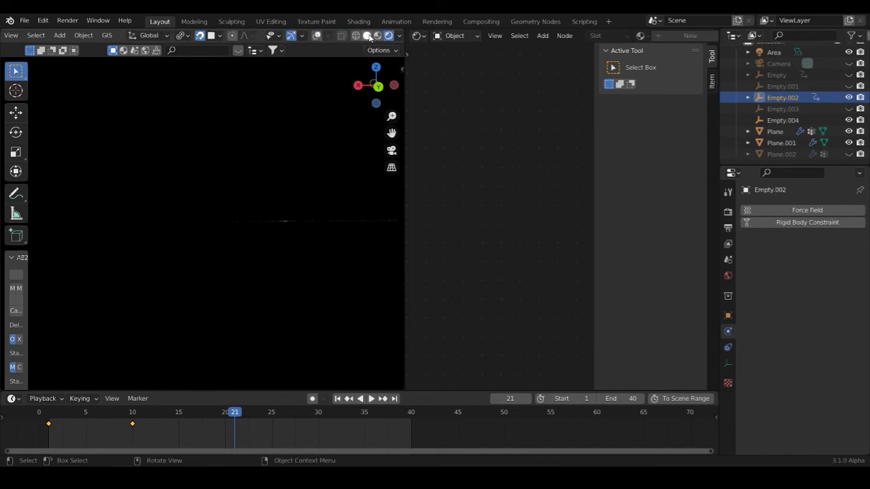
click(366, 35)
click(316, 36)
scroll(258, 224, up, 5)
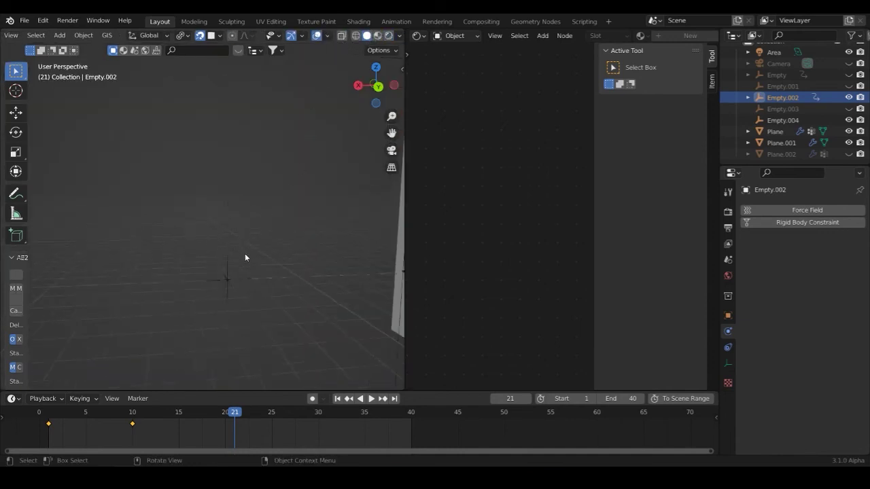
Step: Select Empty.004 at the far end of the trailing line, and inspect its placement relative to the web
click(265, 348)
middle_drag(212, 313, 346, 287)
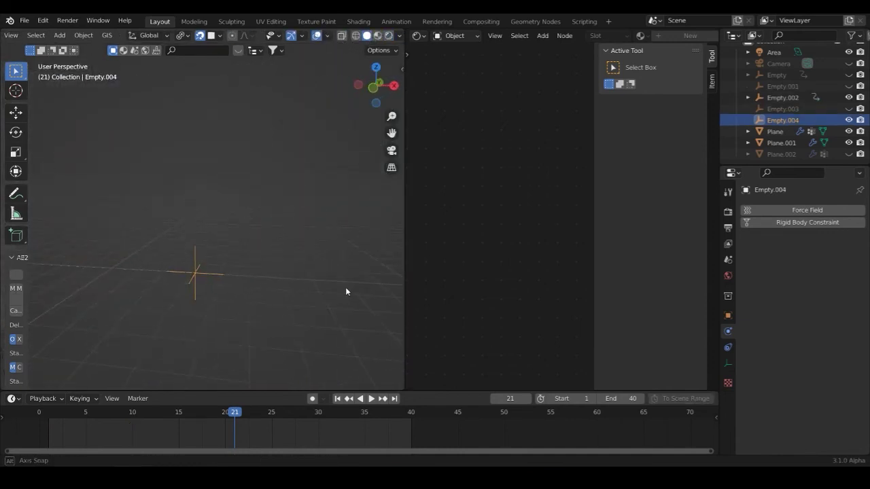
shift+middle_drag(179, 286, 249, 293)
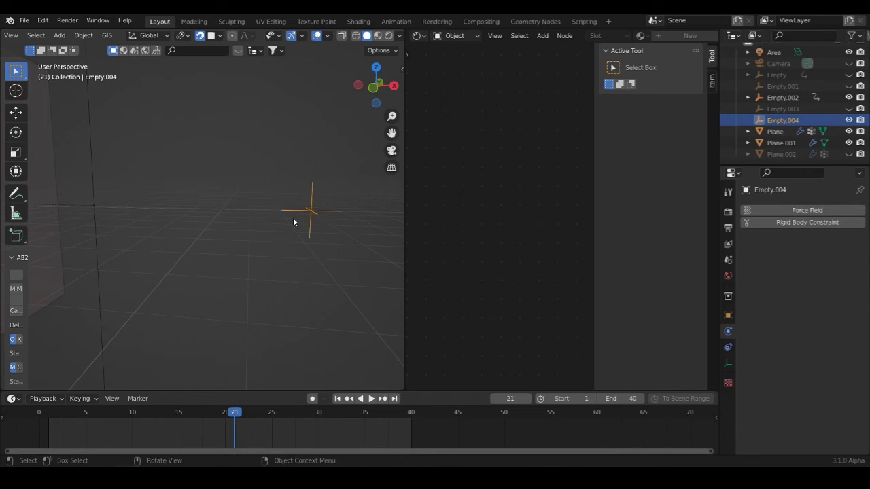
middle_drag(293, 221, 98, 117)
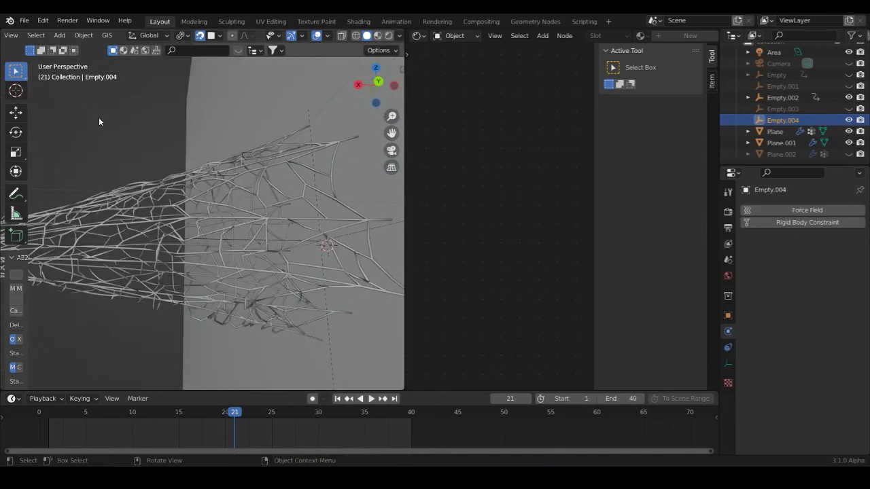